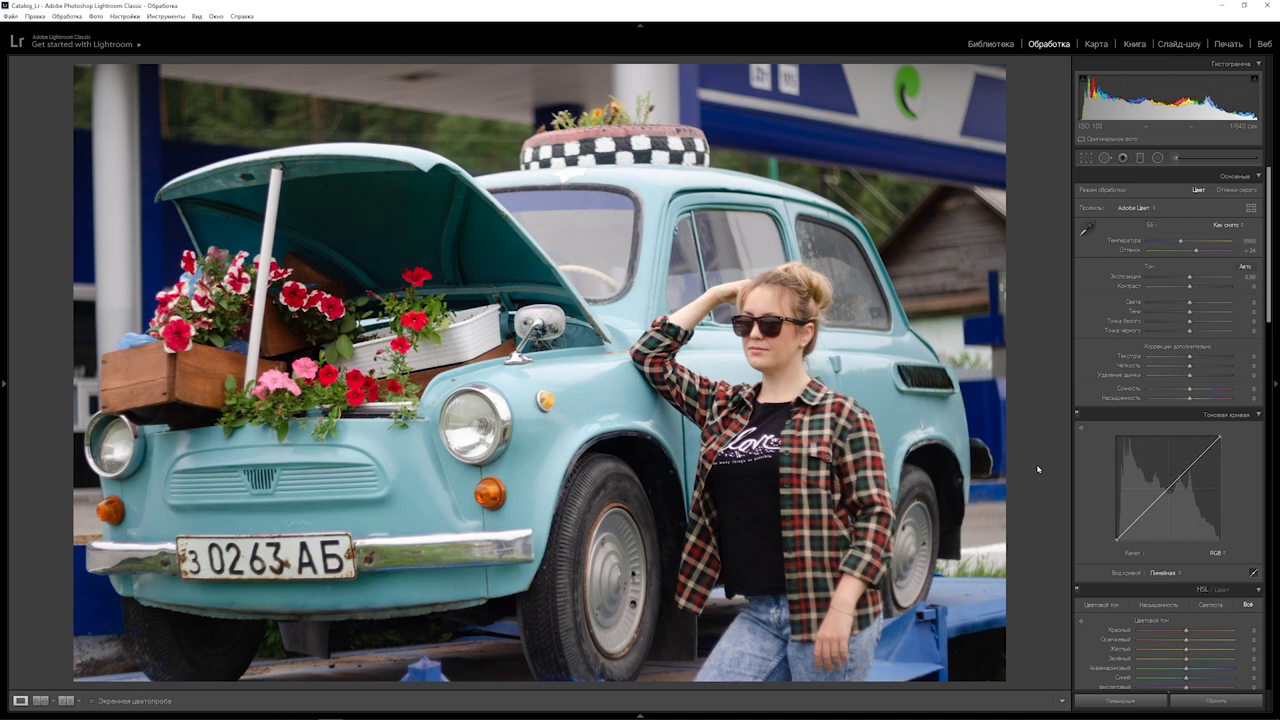
Try the Adobe Портрет profile, then settle on Adobe Стандартный.
{"action": "left_click", "coordinate": [1154, 208]}
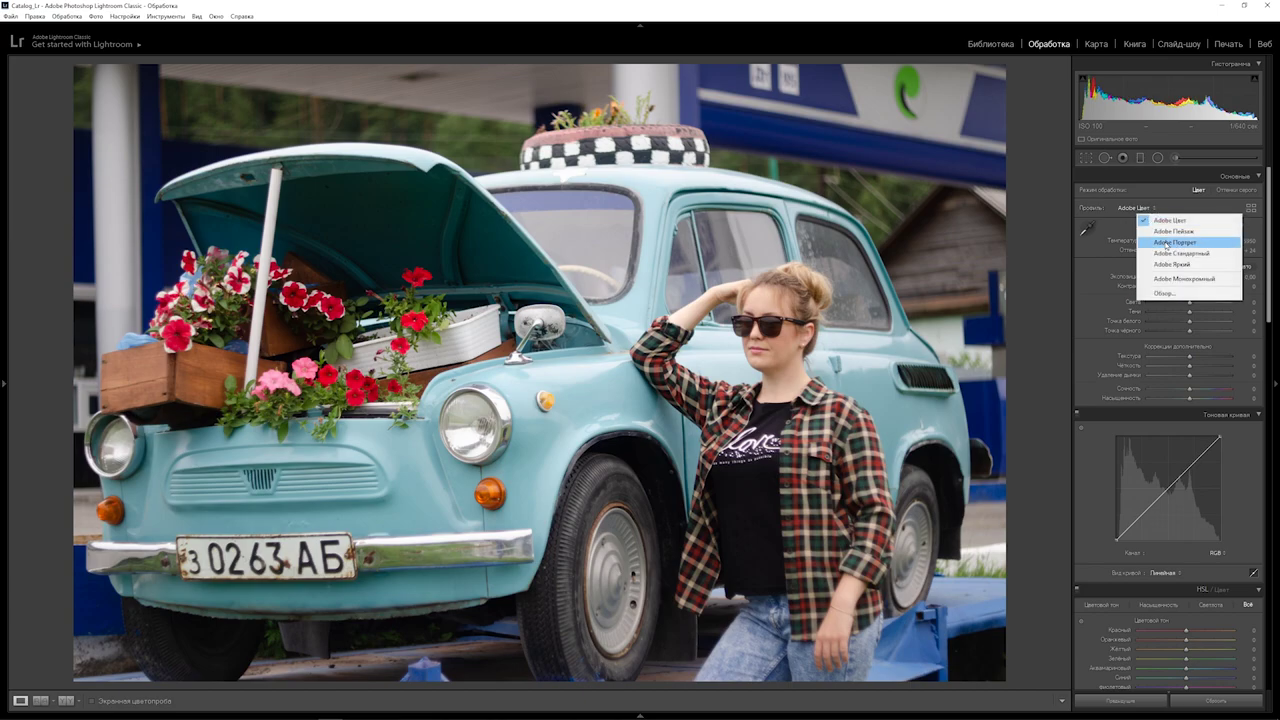
{"action": "left_click", "coordinate": [1166, 243]}
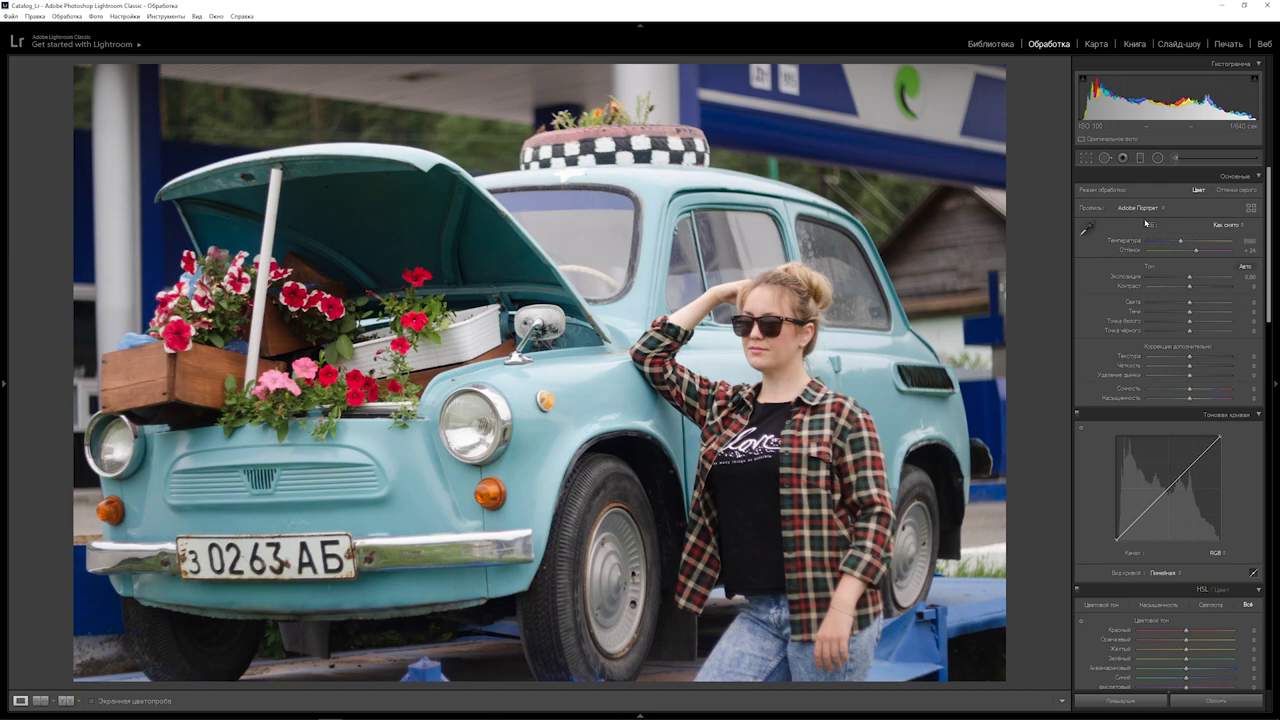
{"action": "left_click", "coordinate": [1163, 208]}
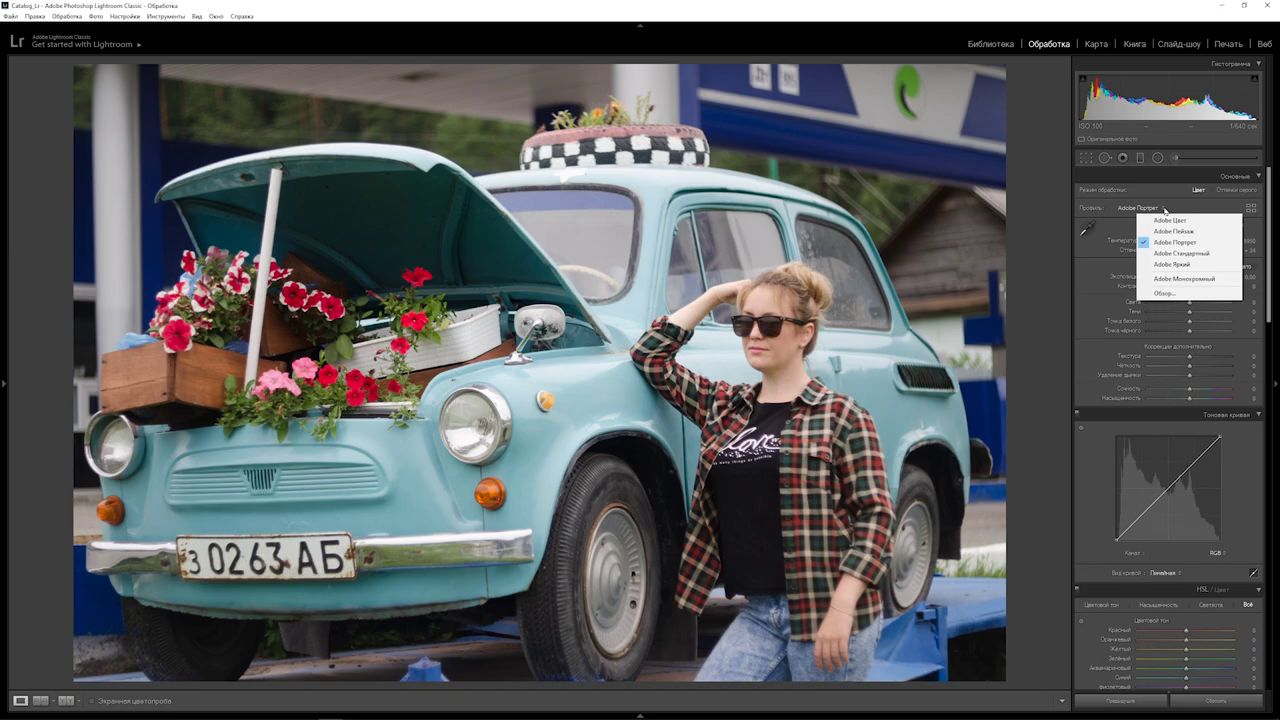
{"action": "left_click", "coordinate": [1180, 253]}
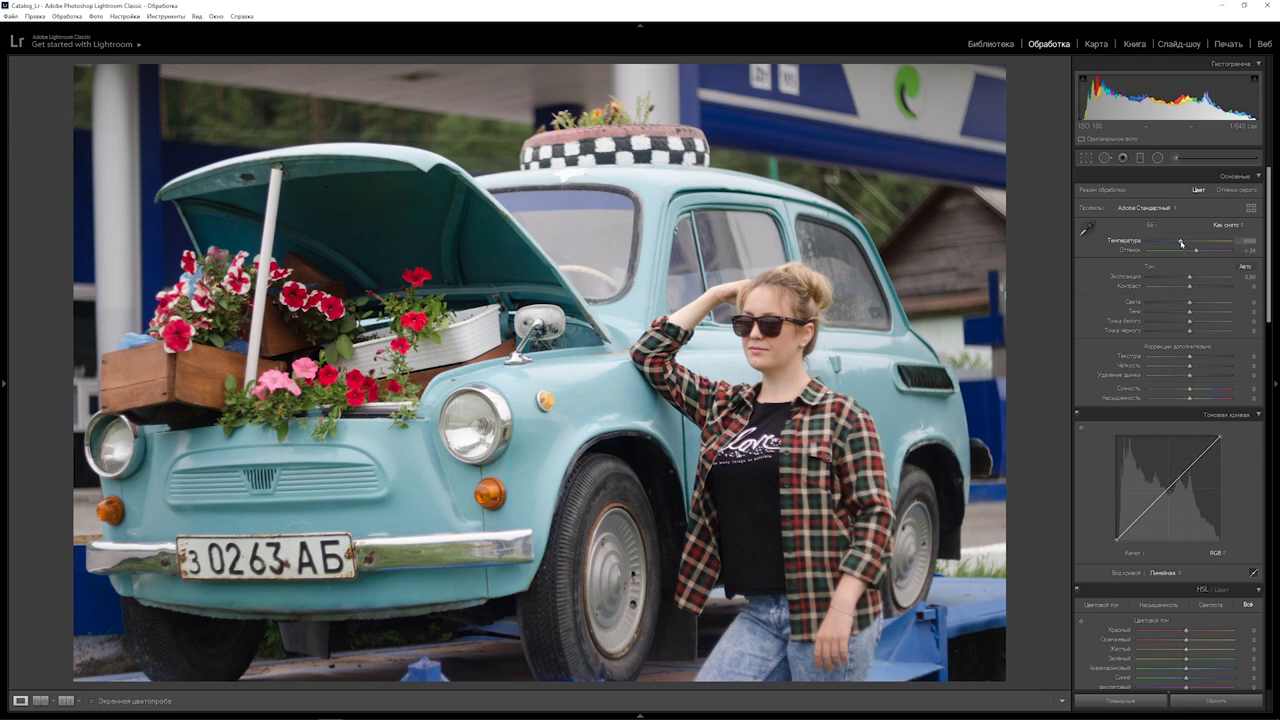
Warm Temperature to 7153, raise Exposure to +0.39 and drop Highlights to -79.
{"action": "left_click_drag", "start_coordinate": [1181, 243], "coordinate": [1192, 240]}
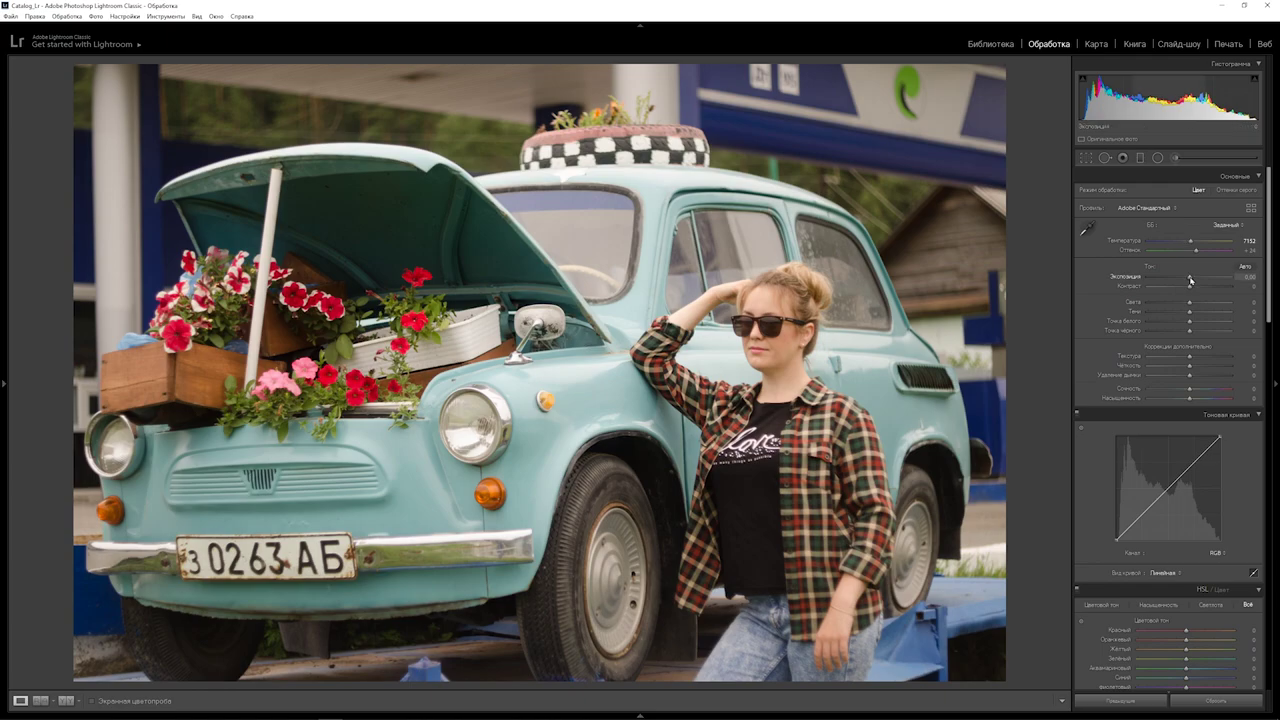
{"action": "left_click_drag", "start_coordinate": [1190, 280], "coordinate": [1193, 280]}
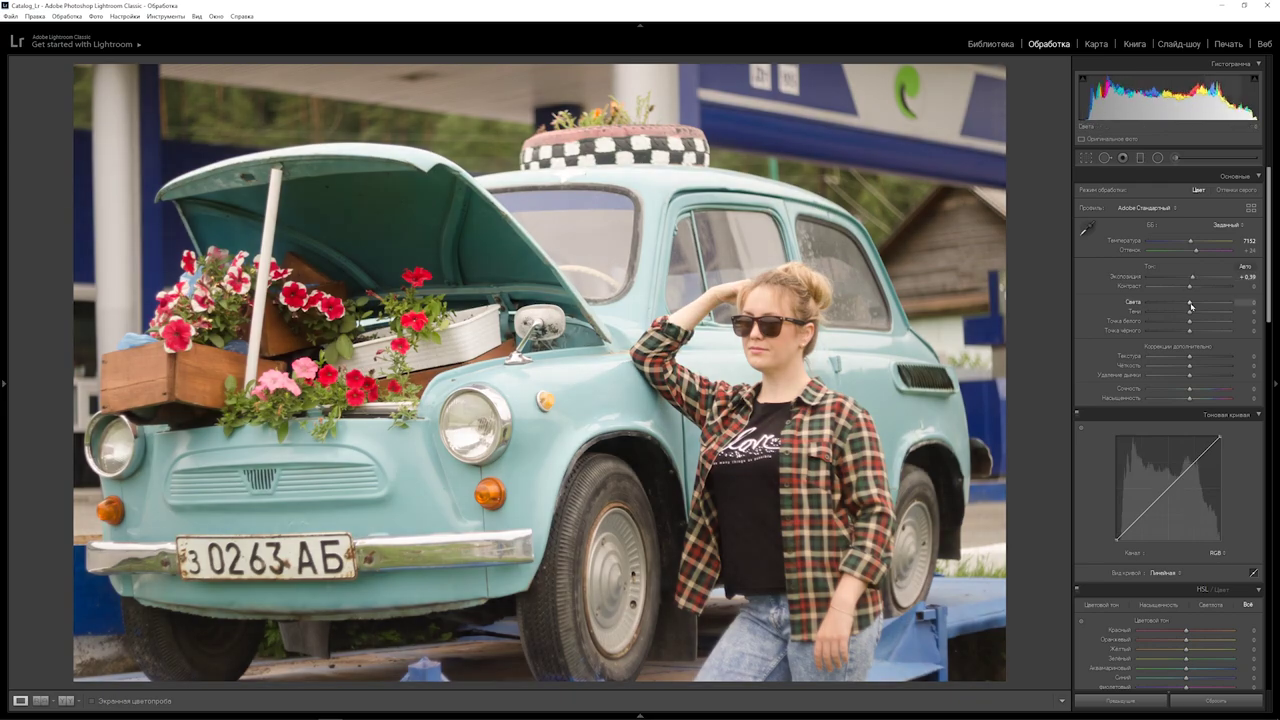
{"action": "mouse_move", "coordinate": [1190, 305]}
{"action": "left_mouse_down"}
{"action": "mouse_move", "coordinate": [1157, 305]}
{"action": "mouse_move", "coordinate": [1198, 312]}
{"action": "left_mouse_up"}
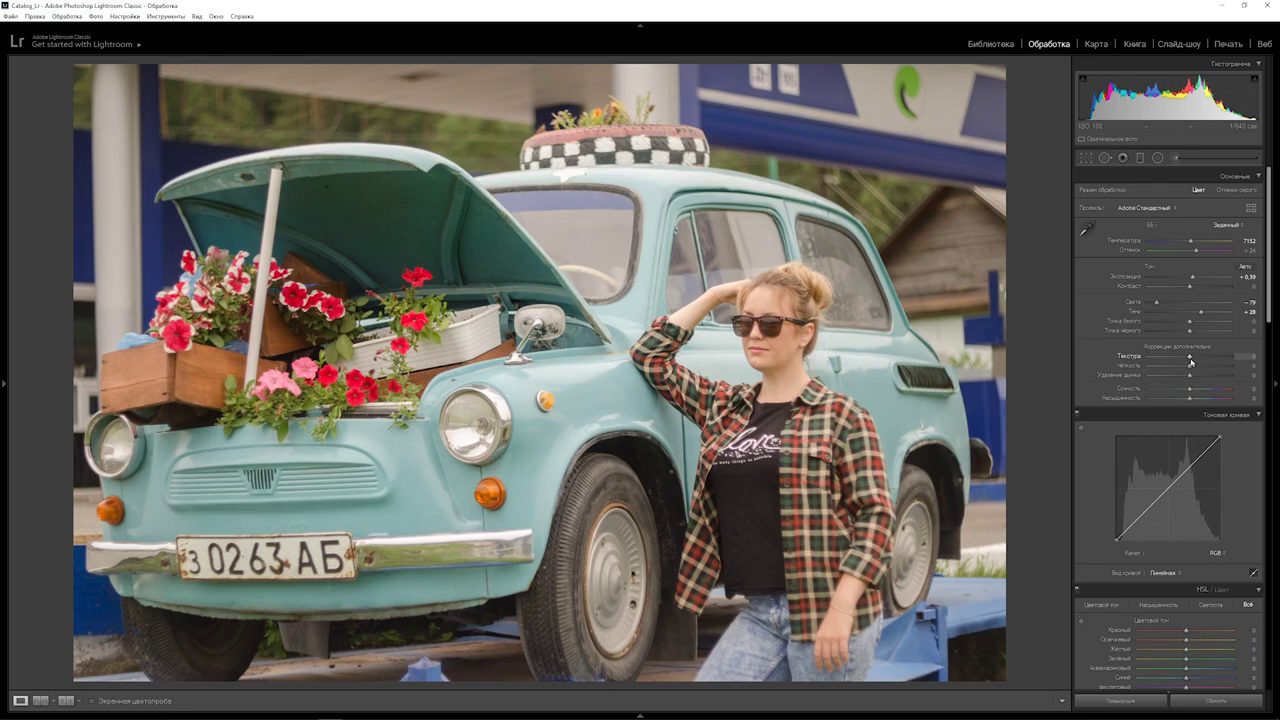
Set Texture -10, Clarity -5, Vibrance +50 and Saturation -25 in the Basic panel.
{"action": "left_click_drag", "start_coordinate": [1190, 361], "coordinate": [1187, 362]}
{"action": "left_click", "coordinate": [1245, 366]}
{"action": "type", "text": "-5"}
{"action": "key", "text": "Return"}
{"action": "mouse_move", "coordinate": [1189, 398]}
{"action": "left_mouse_down"}
{"action": "mouse_move", "coordinate": [1179, 402]}
{"action": "mouse_move", "coordinate": [1211, 389]}
{"action": "left_mouse_up"}
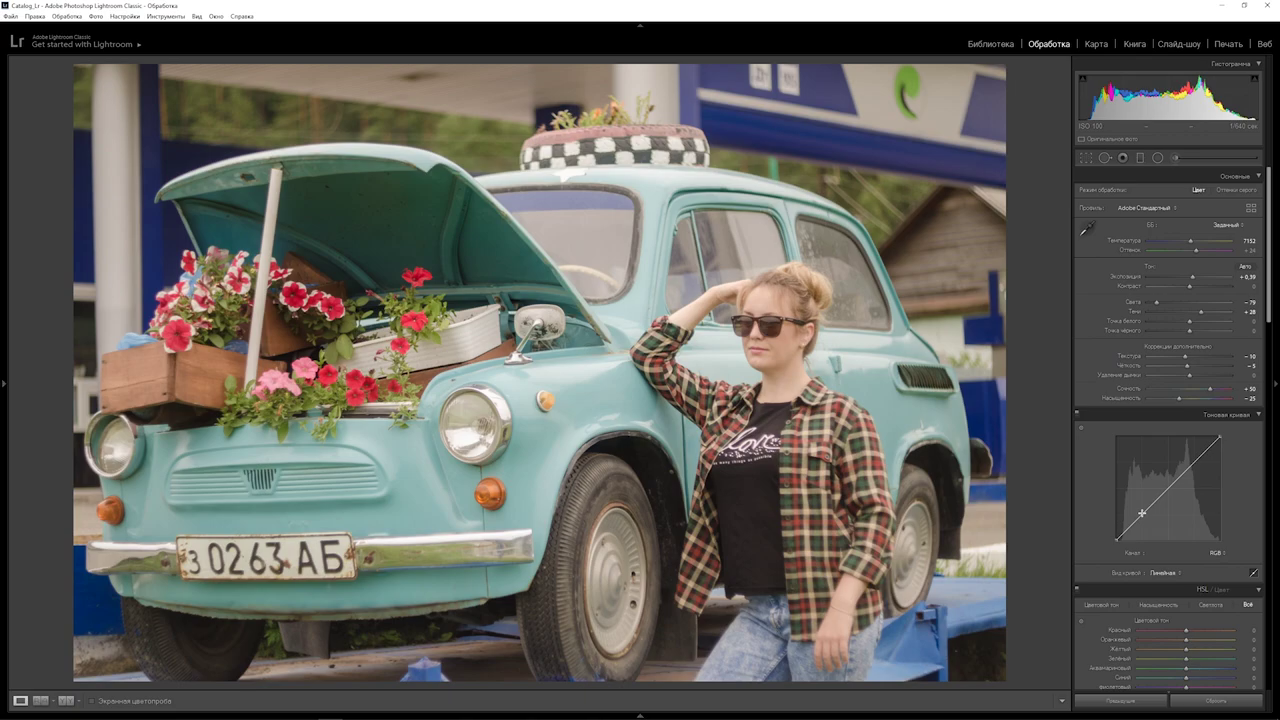
Add RGB tone curve points that darken the shadows and slightly lift the midtones.
{"action": "left_click_drag", "start_coordinate": [1141, 513], "coordinate": [1142, 524]}
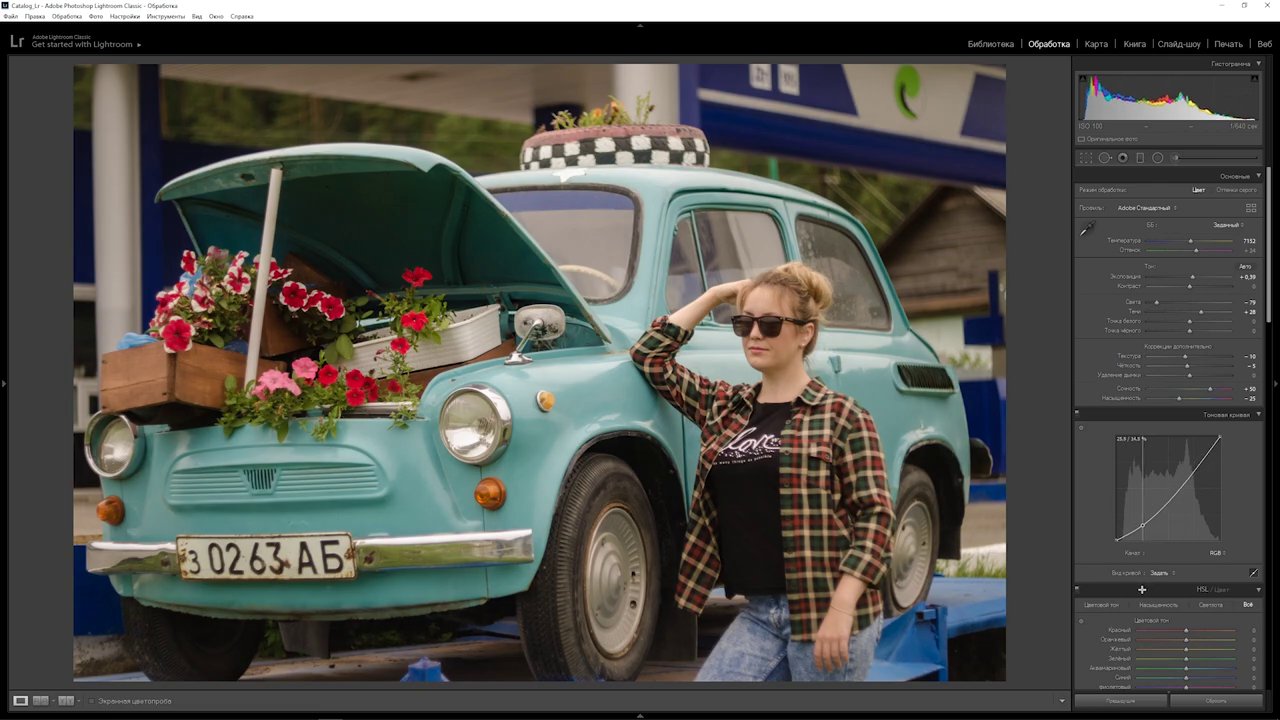
{"action": "key", "text": "alt"}
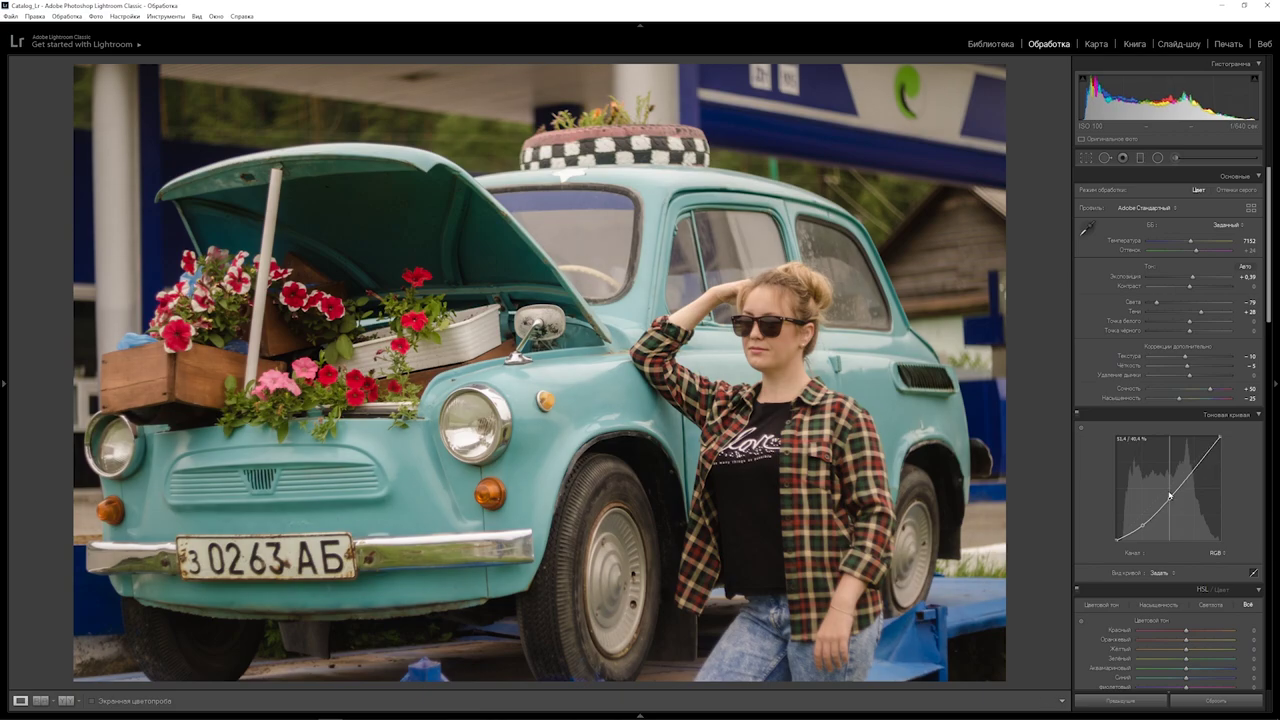
{"action": "left_click", "coordinate": [1169, 495]}
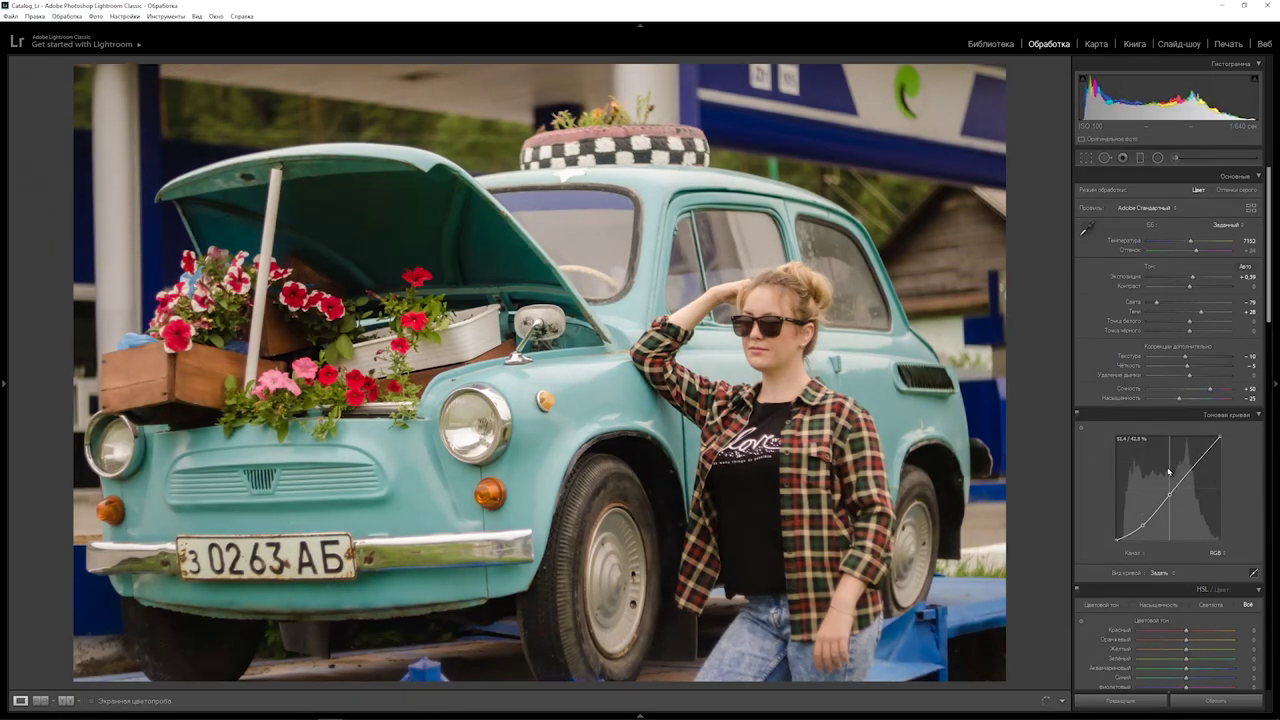
{"action": "left_click_drag", "start_coordinate": [1168, 472], "coordinate": [1168, 465]}
{"action": "key", "text": "alt"}
Brighten upper tones, lower the white endpoint and lift the blacks for a faded look.
{"action": "left_click_drag", "start_coordinate": [1196, 466], "coordinate": [1192, 454]}
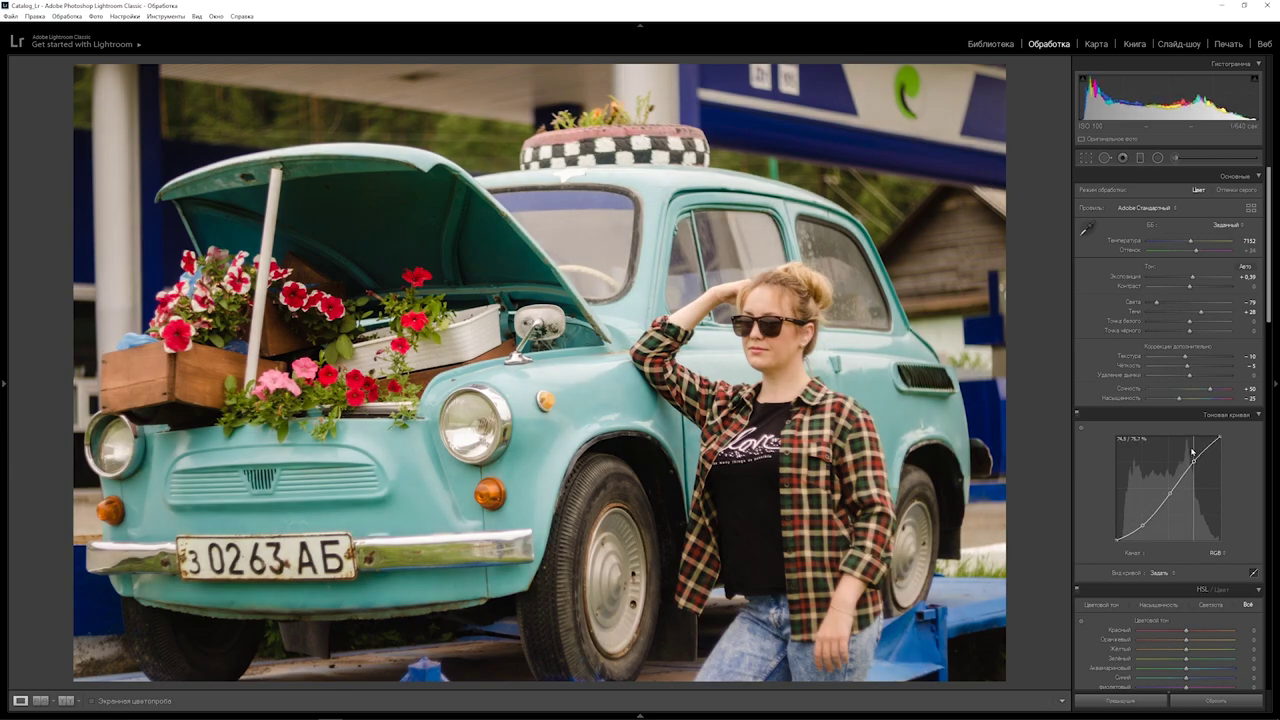
{"action": "key", "text": "alt"}
{"action": "left_click_drag", "start_coordinate": [1219, 440], "coordinate": [1220, 445]}
{"action": "left_click_drag", "start_coordinate": [1117, 540], "coordinate": [1105, 495]}
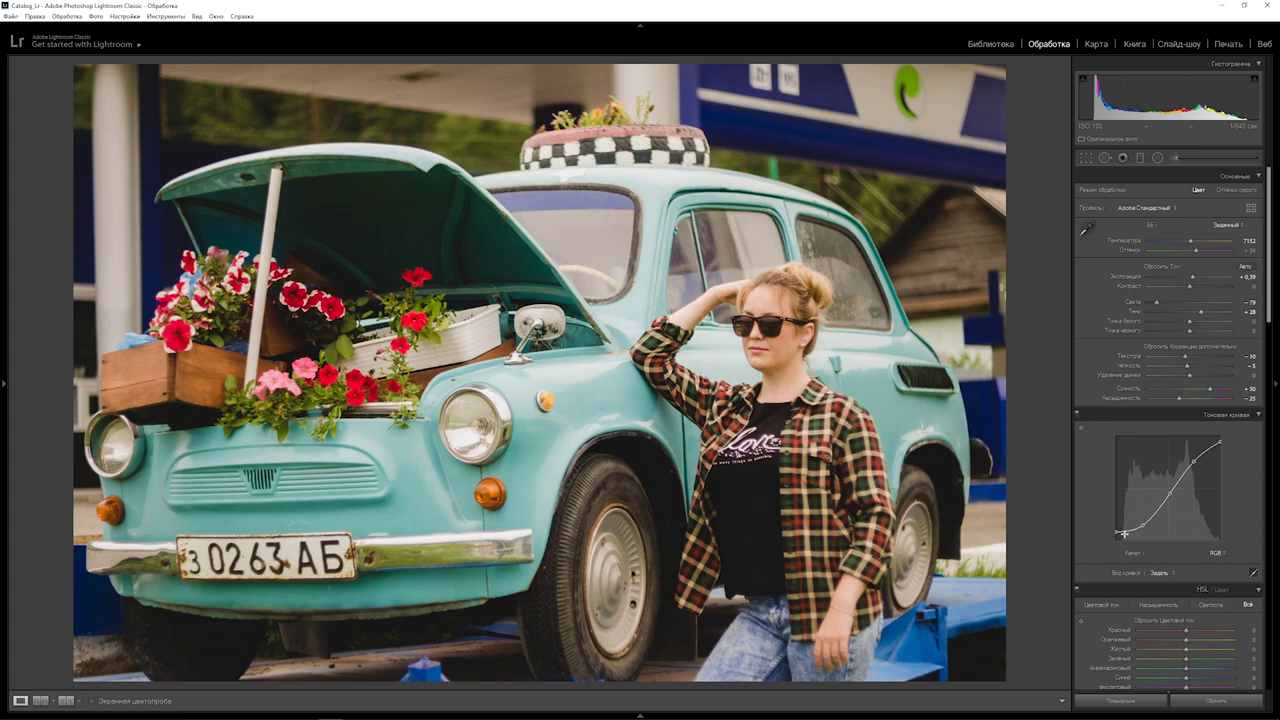
{"action": "left_click_drag", "start_coordinate": [1130, 532], "coordinate": [1132, 549]}
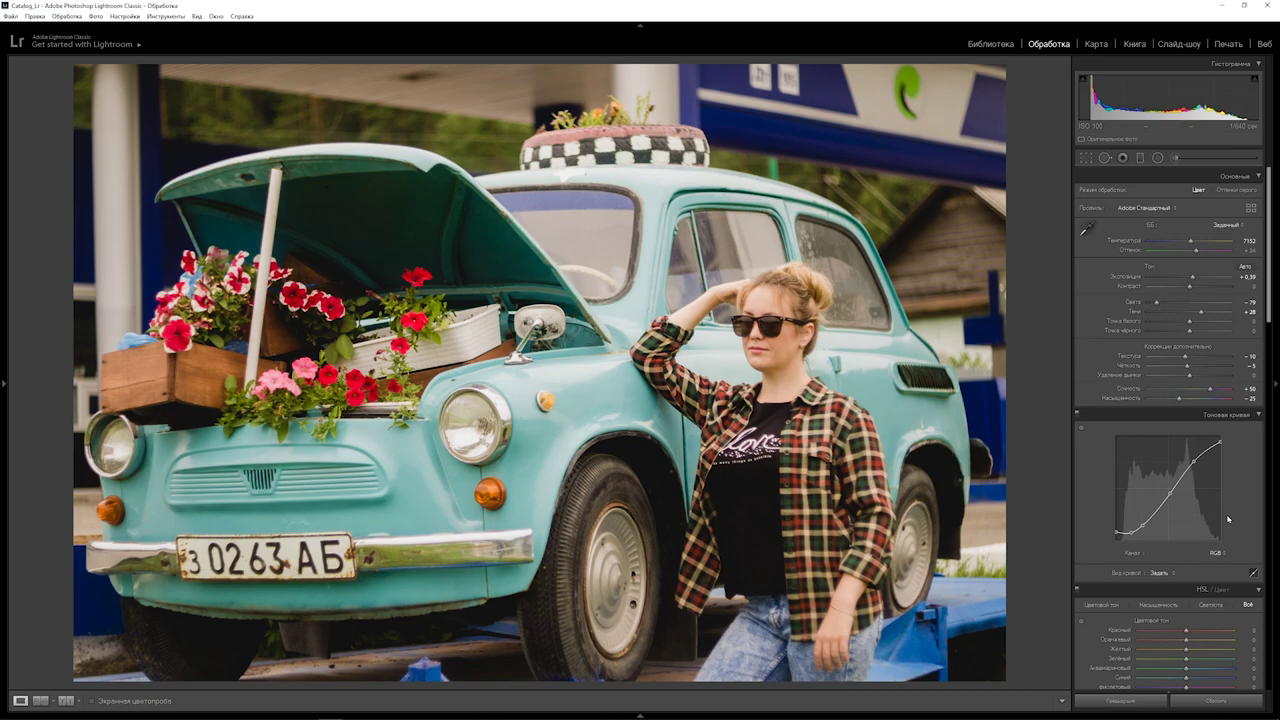
Reshape the Red channel curve, pulling shadows toward cyan and anchoring the midpoint.
{"action": "left_click", "coordinate": [1225, 553]}
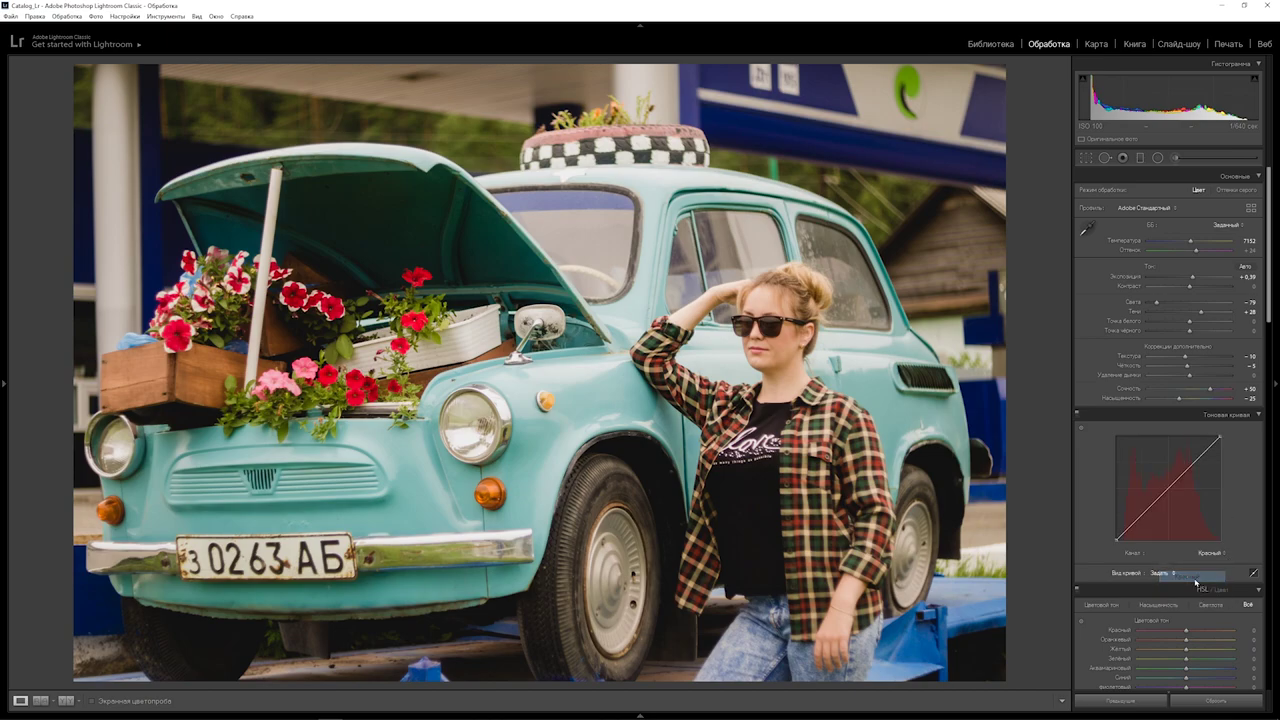
{"action": "left_click", "coordinate": [1185, 577]}
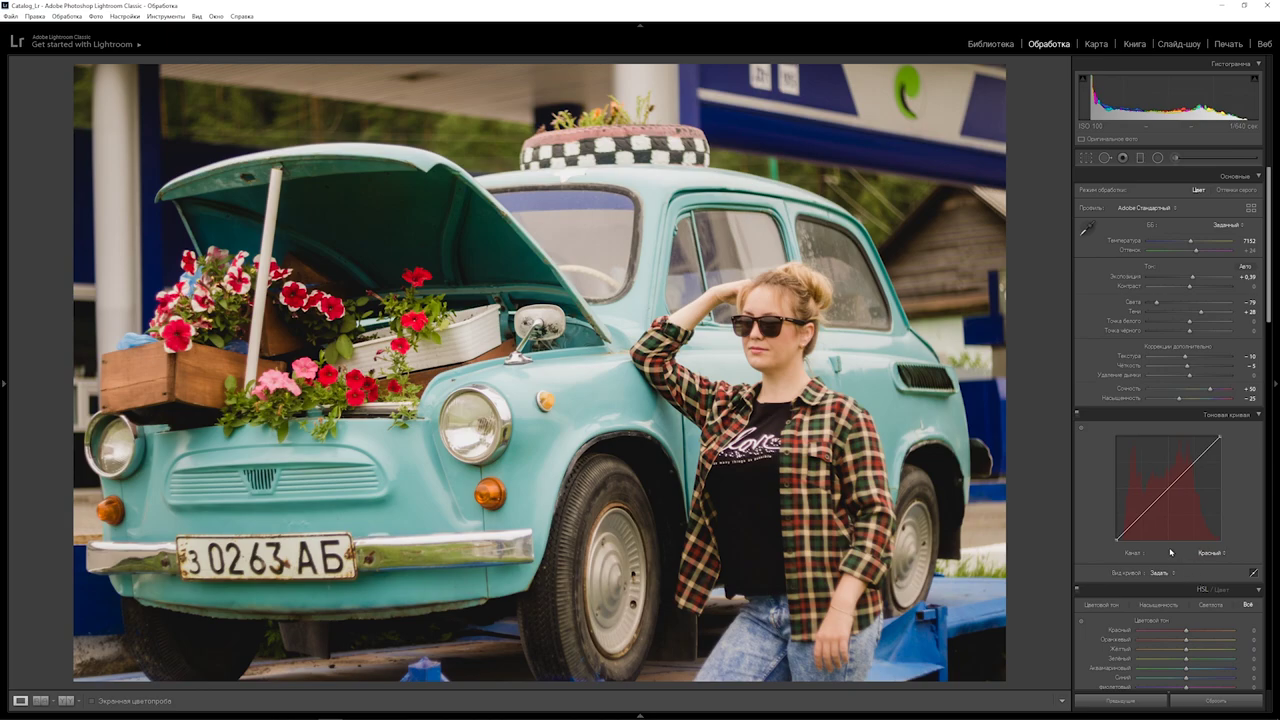
{"action": "key", "text": "alt"}
{"action": "left_click_drag", "start_coordinate": [1141, 510], "coordinate": [1143, 551]}
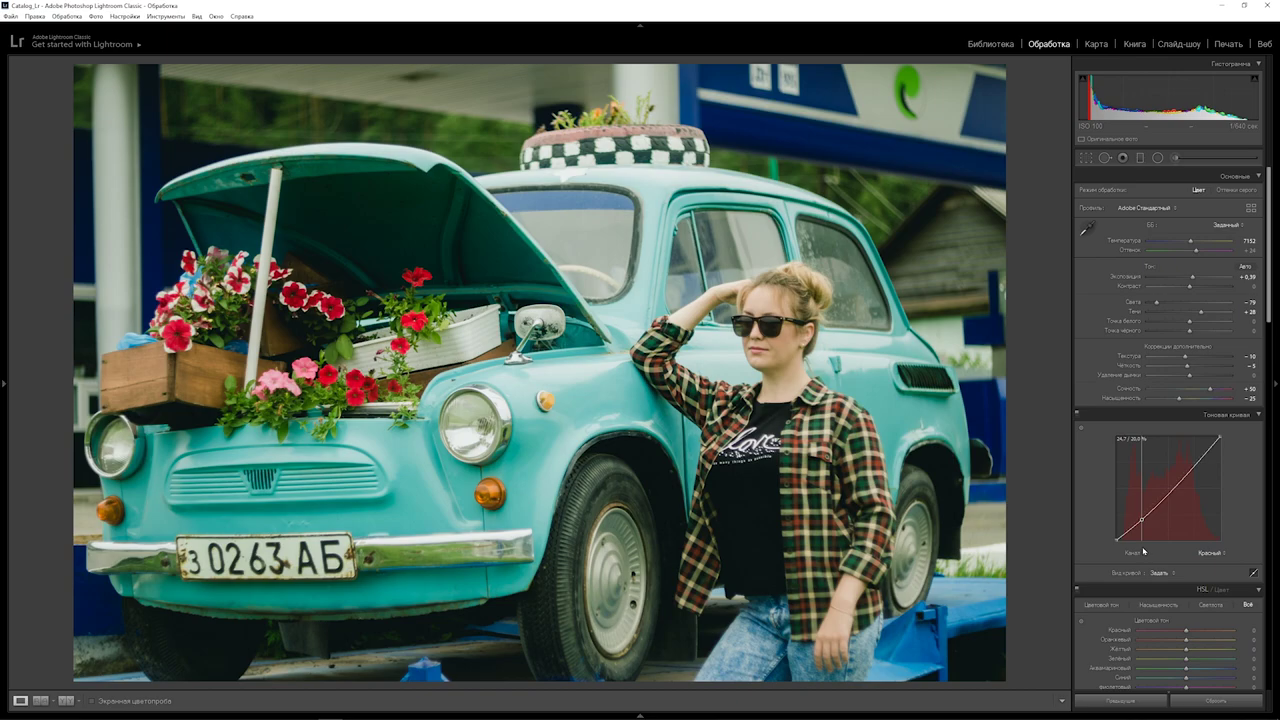
{"action": "left_click", "coordinate": [1168, 488]}
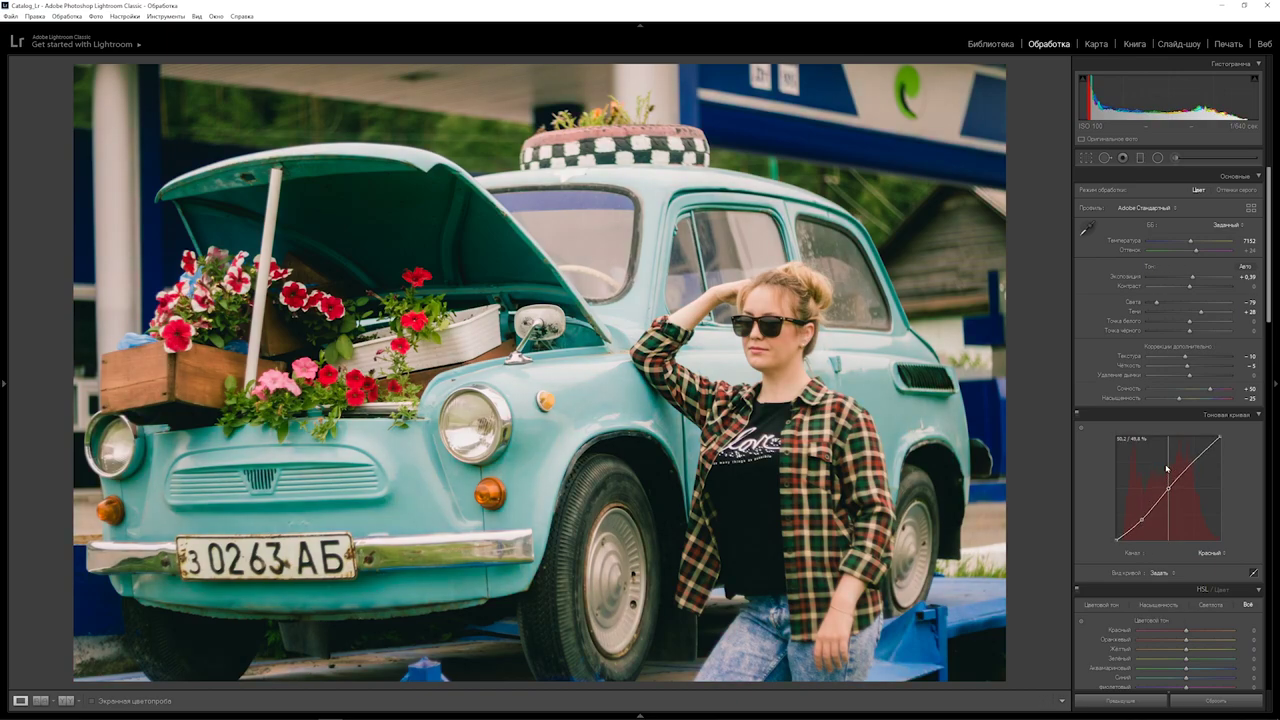
Reshape the Green channel curve, pushing shadows toward magenta and slightly raising midtones.
{"action": "left_click", "coordinate": [1222, 553]}
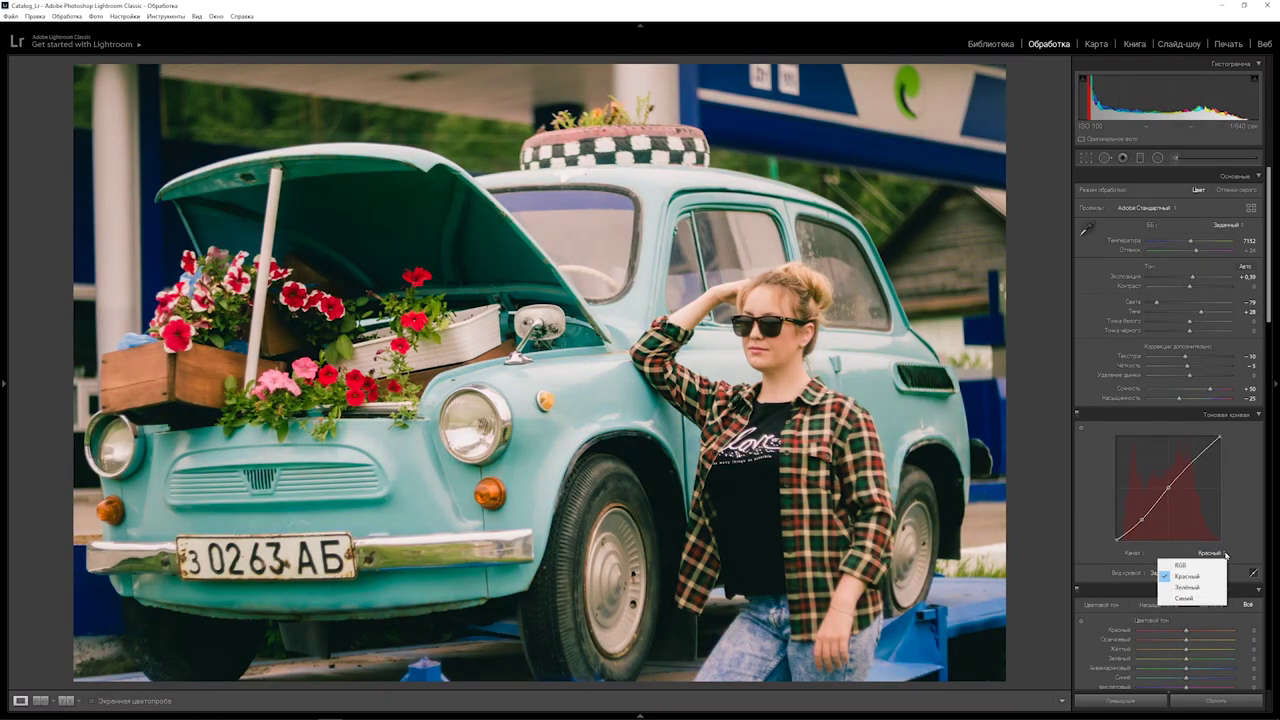
{"action": "left_click", "coordinate": [1187, 587]}
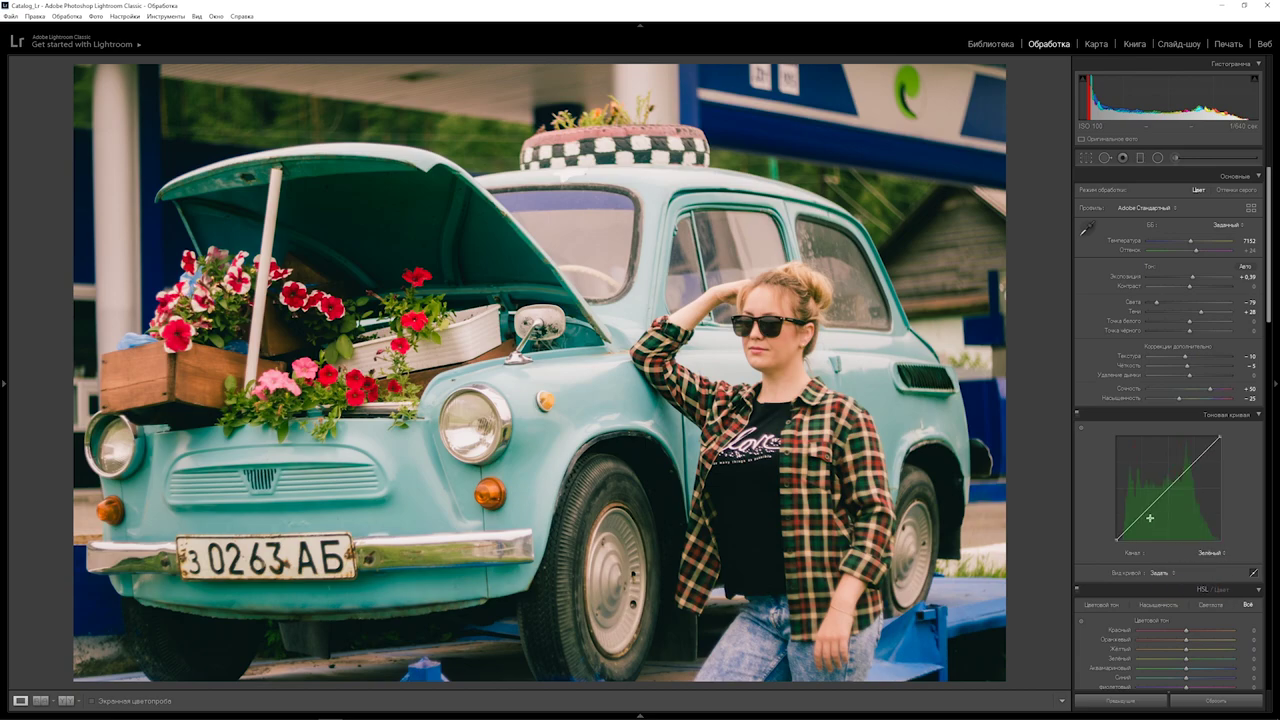
{"action": "left_click_drag", "start_coordinate": [1141, 515], "coordinate": [1141, 520]}
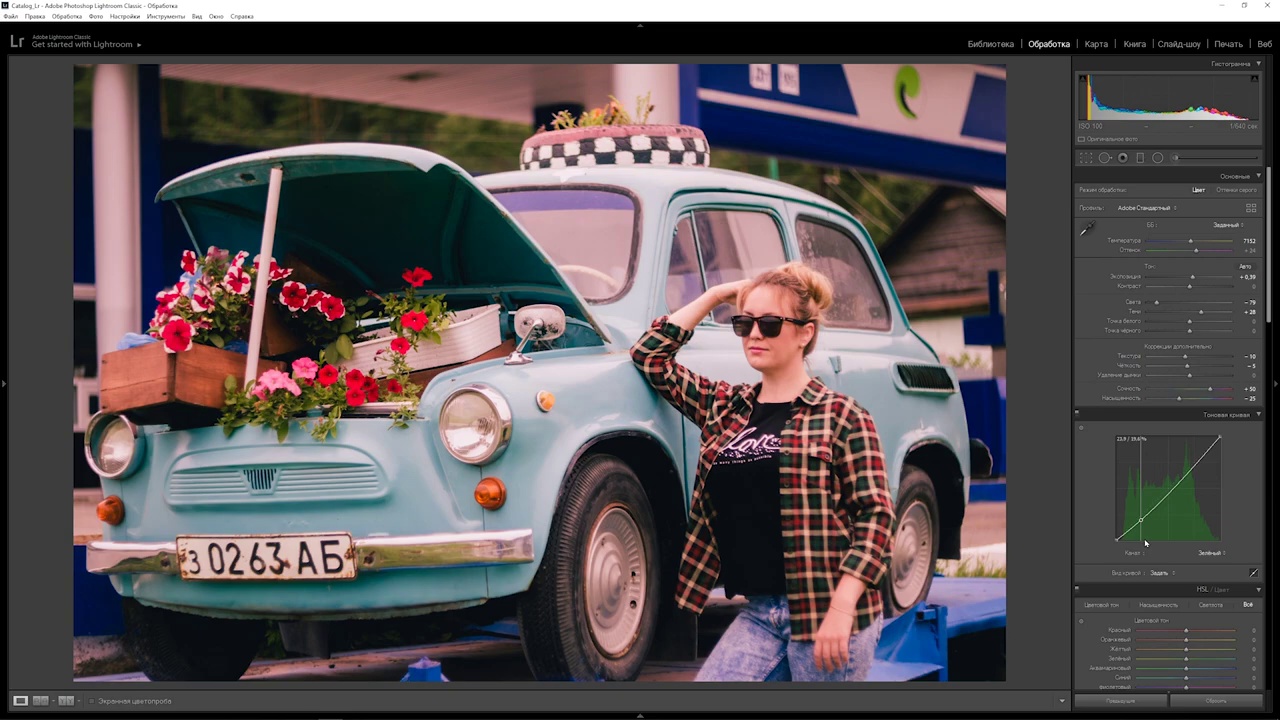
{"action": "left_click_drag", "start_coordinate": [1169, 491], "coordinate": [1169, 488]}
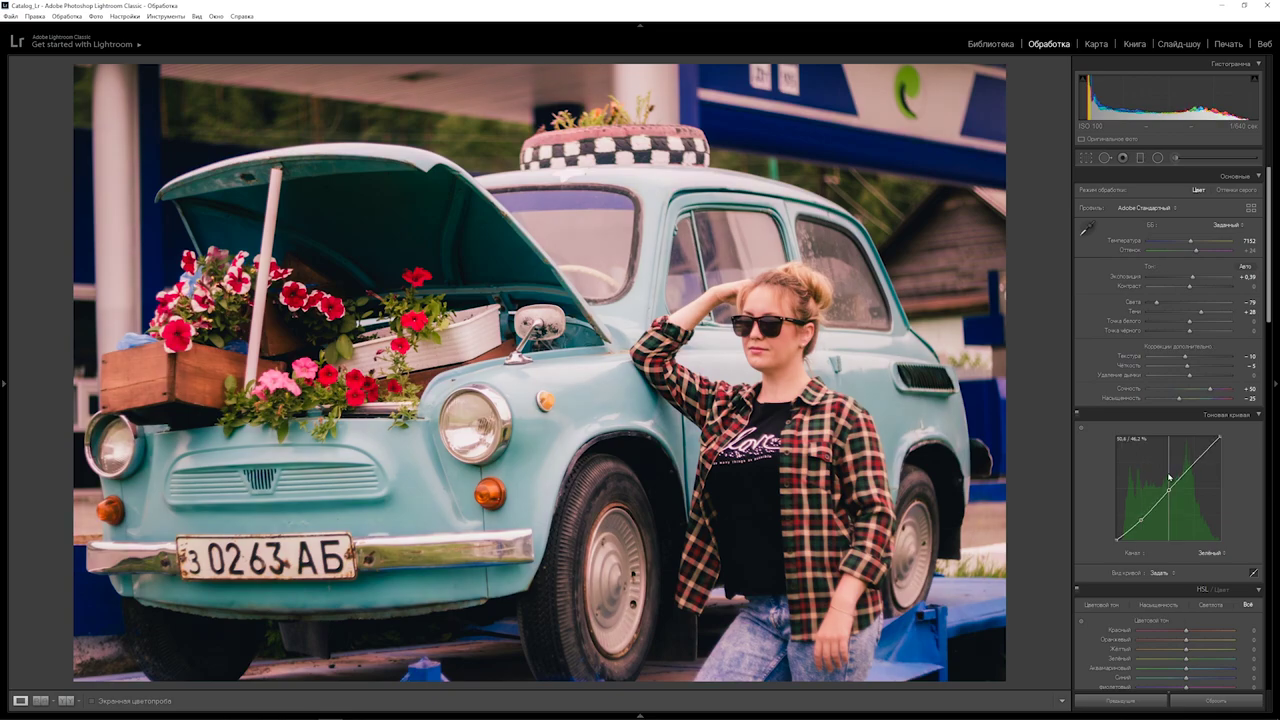
Cut blue in the Blue channel shadows, add it to midtones, and lower Whites to -30.
{"action": "left_click", "coordinate": [1210, 552]}
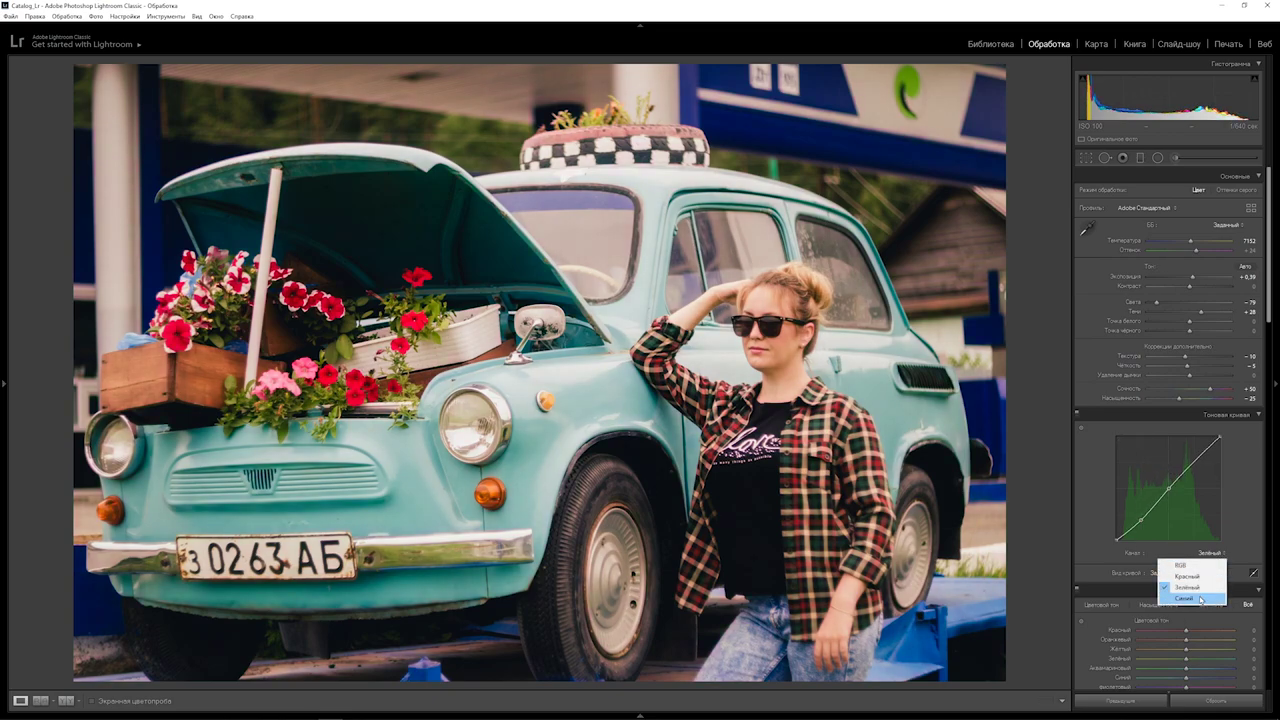
{"action": "left_click", "coordinate": [1203, 599]}
{"action": "left_click_drag", "start_coordinate": [1141, 515], "coordinate": [1142, 547]}
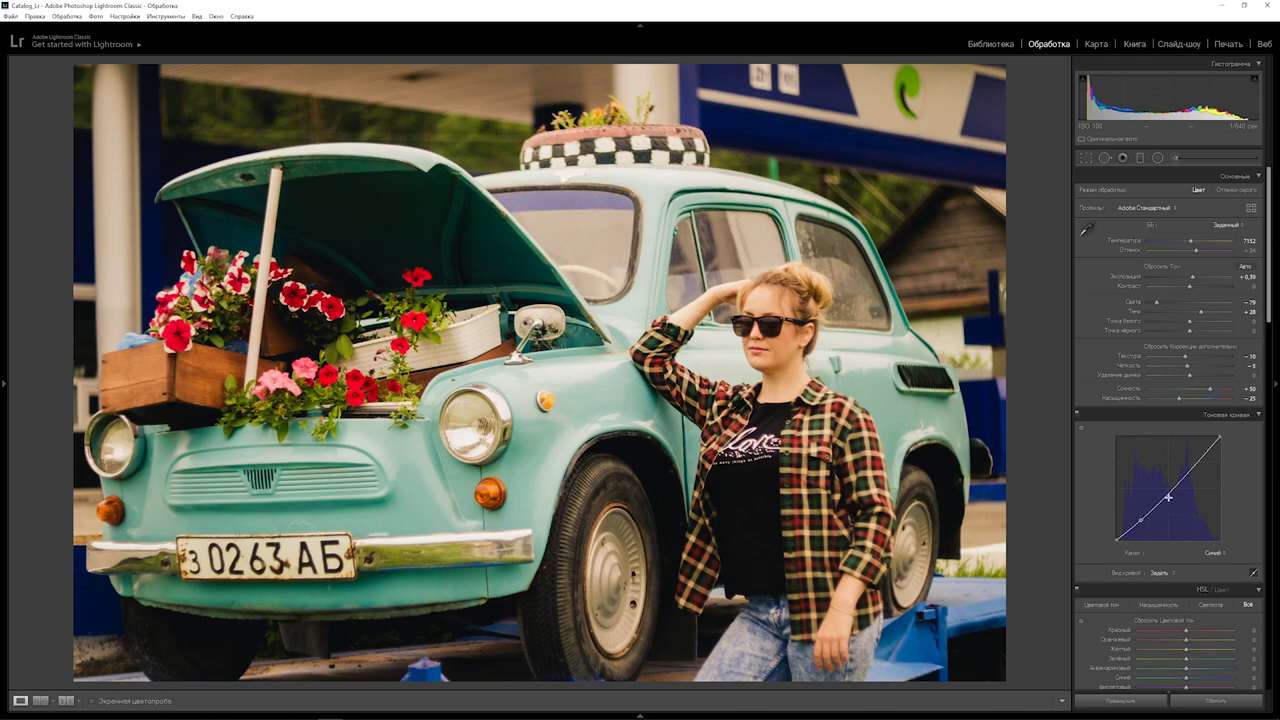
{"action": "left_click_drag", "start_coordinate": [1169, 493], "coordinate": [1168, 472]}
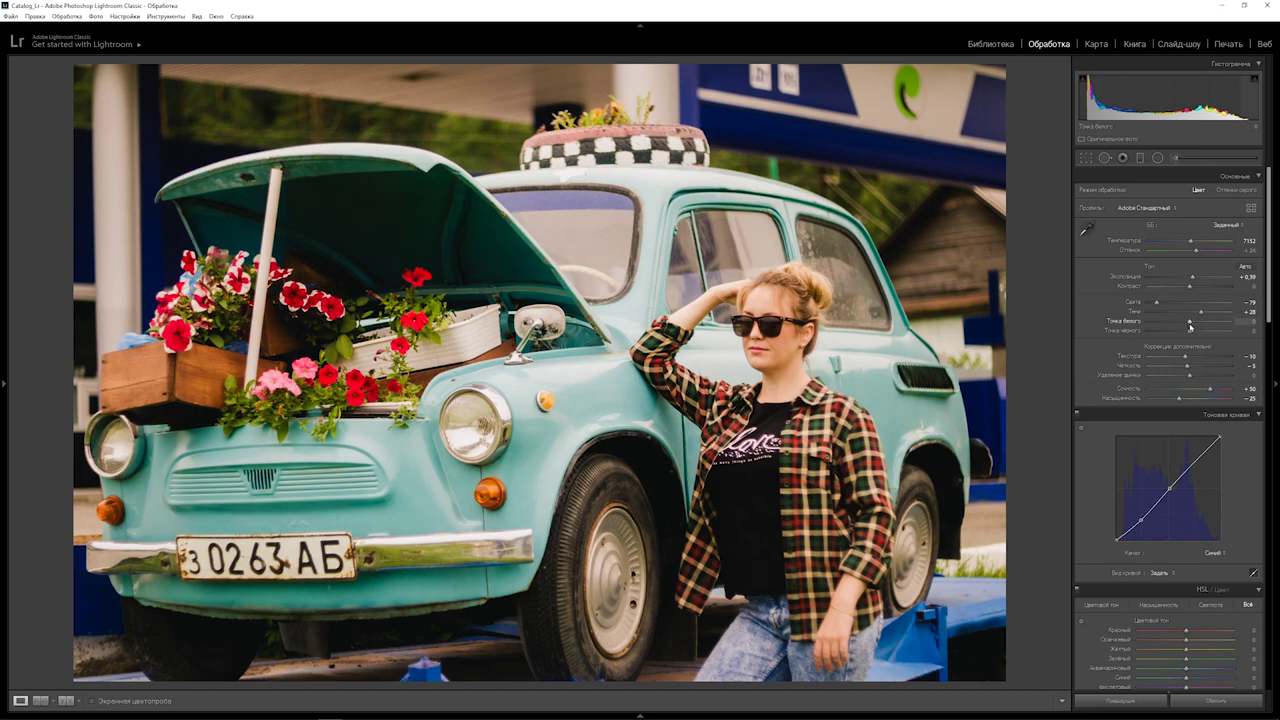
{"action": "left_click_drag", "start_coordinate": [1190, 324], "coordinate": [1178, 320]}
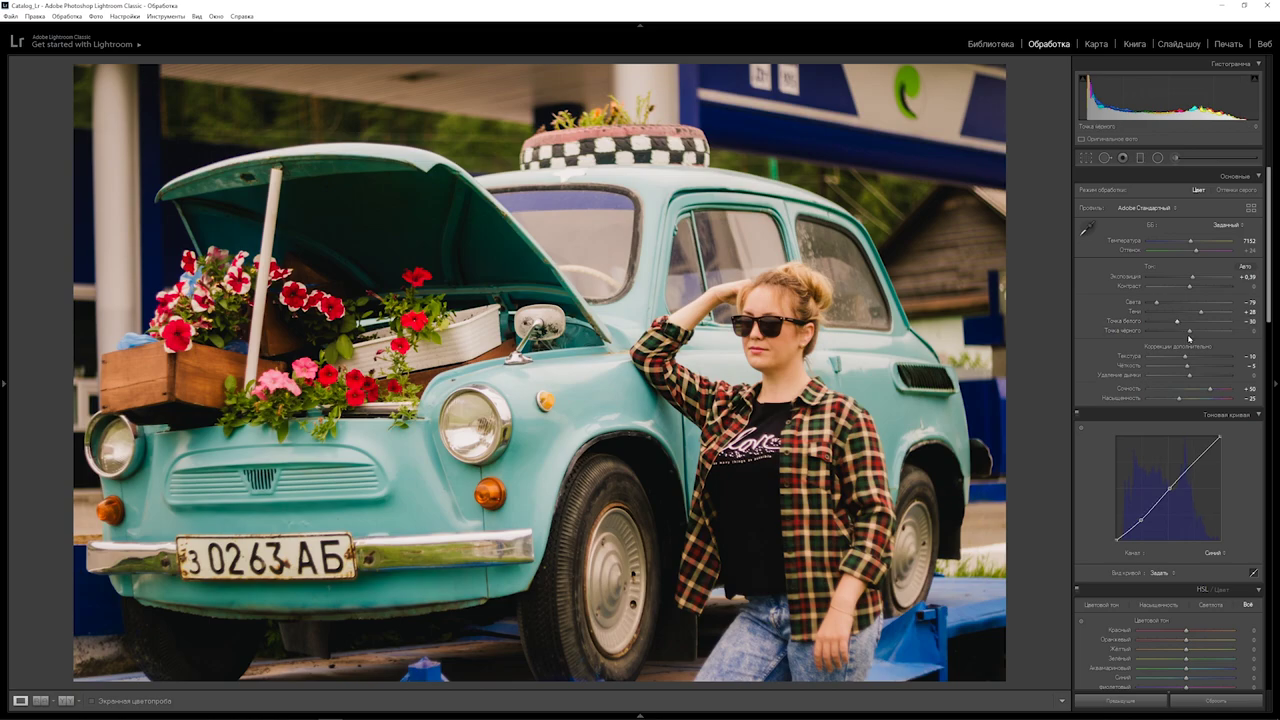
Raise Blacks to +20 and lower Contrast to -20 in the Basic panel.
{"action": "left_click_drag", "start_coordinate": [1190, 332], "coordinate": [1199, 331]}
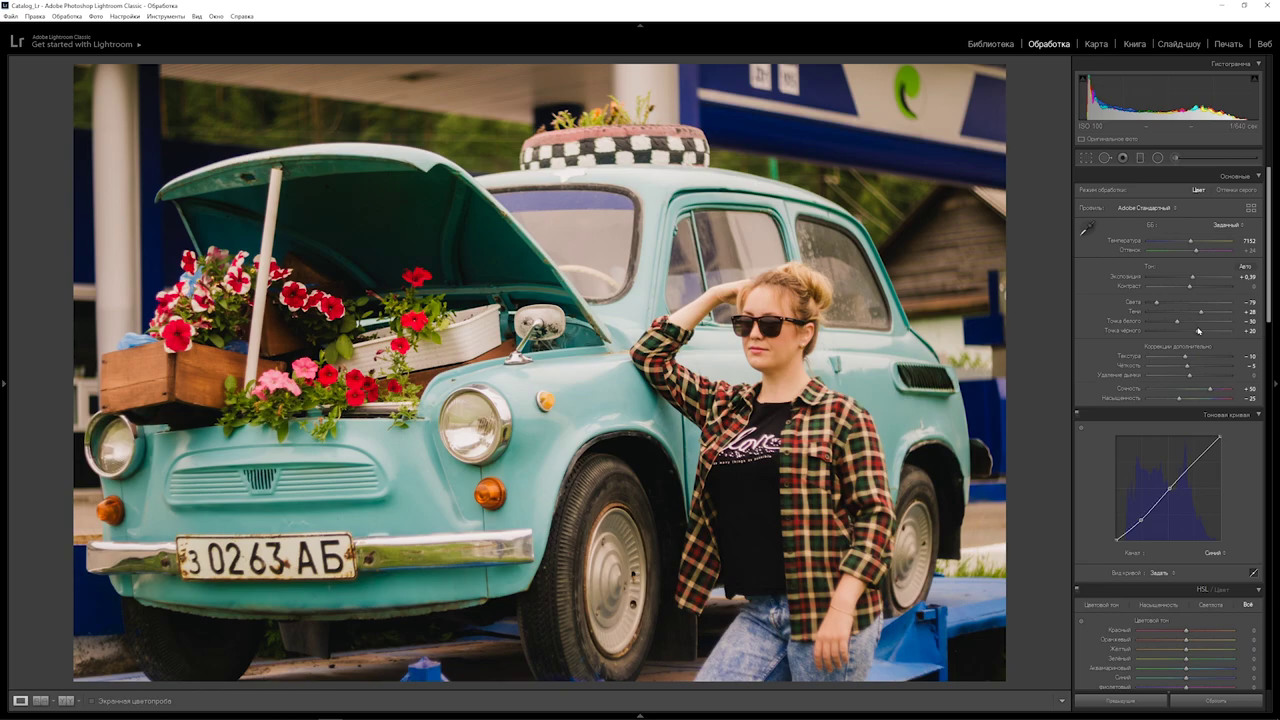
{"action": "left_click_drag", "start_coordinate": [1189, 286], "coordinate": [1182, 288]}
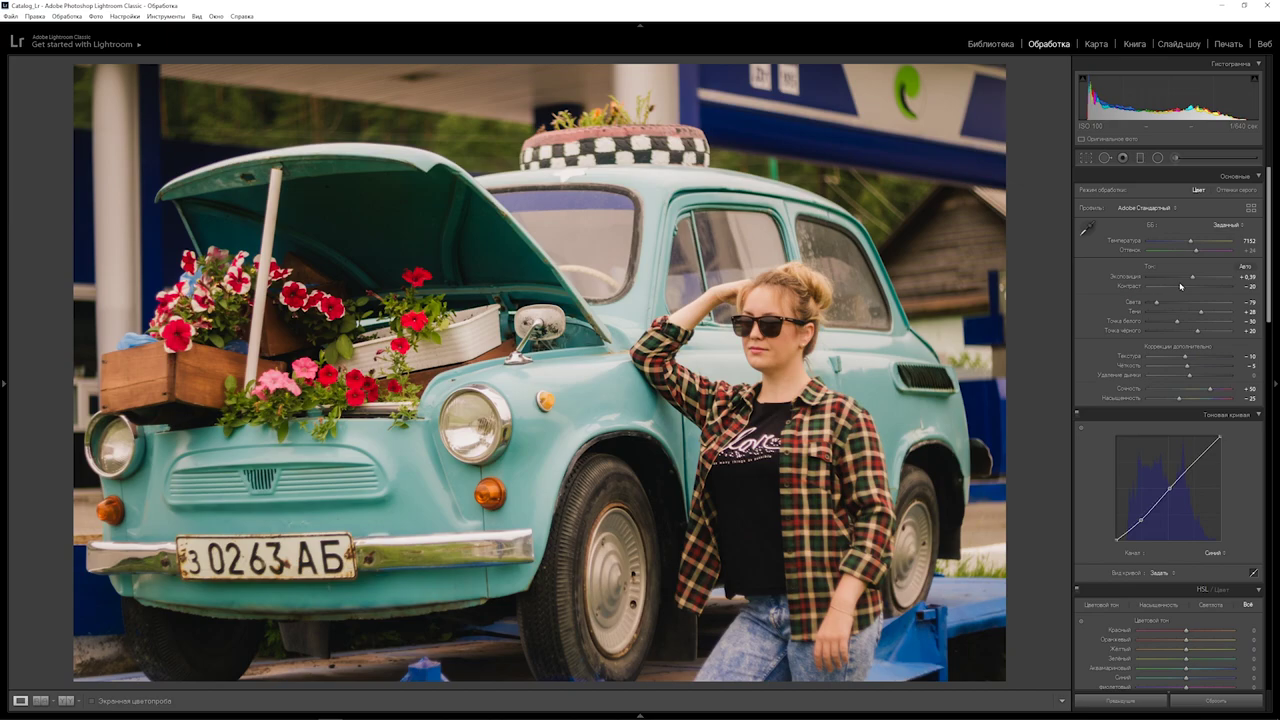
Shift HSL hues to Red +30 and Orange -11, checking skin tones zoomed in.
{"action": "scroll", "coordinate": [1185, 300], "scroll_direction": "down", "scroll_amount": 5}
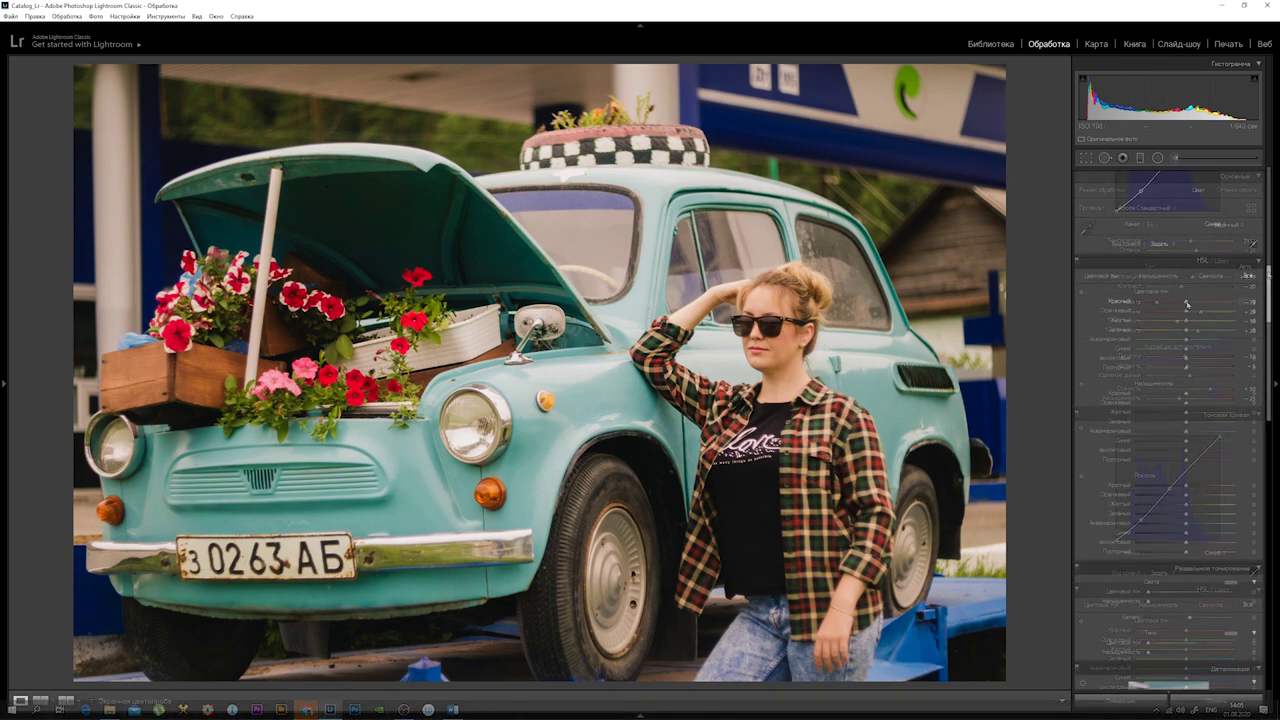
{"action": "left_click_drag", "start_coordinate": [1187, 303], "coordinate": [1201, 290]}
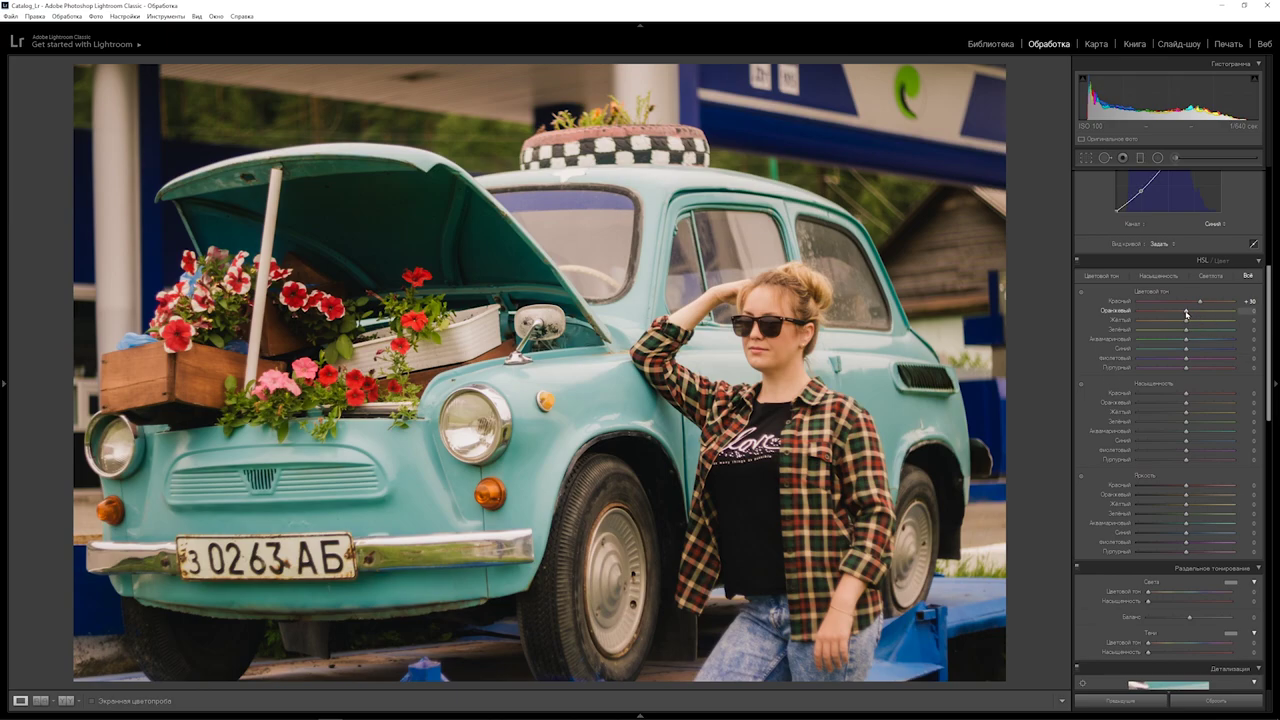
{"action": "left_click_drag", "start_coordinate": [1187, 313], "coordinate": [1182, 311]}
{"action": "left_click_drag", "start_coordinate": [781, 350], "coordinate": [511, 298]}
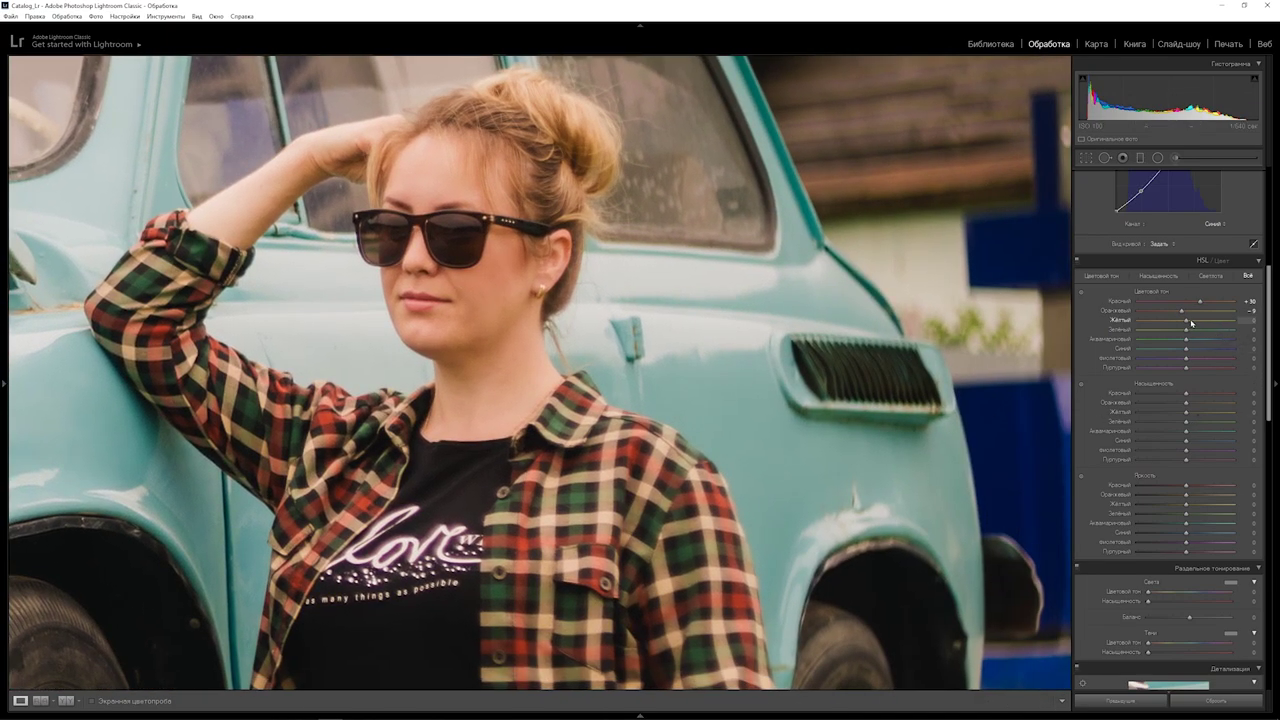
{"action": "left_click_drag", "start_coordinate": [1182, 312], "coordinate": [1172, 310]}
{"action": "left_click_drag", "start_coordinate": [1173, 309], "coordinate": [1181, 305]}
{"action": "left_click", "coordinate": [727, 442]}
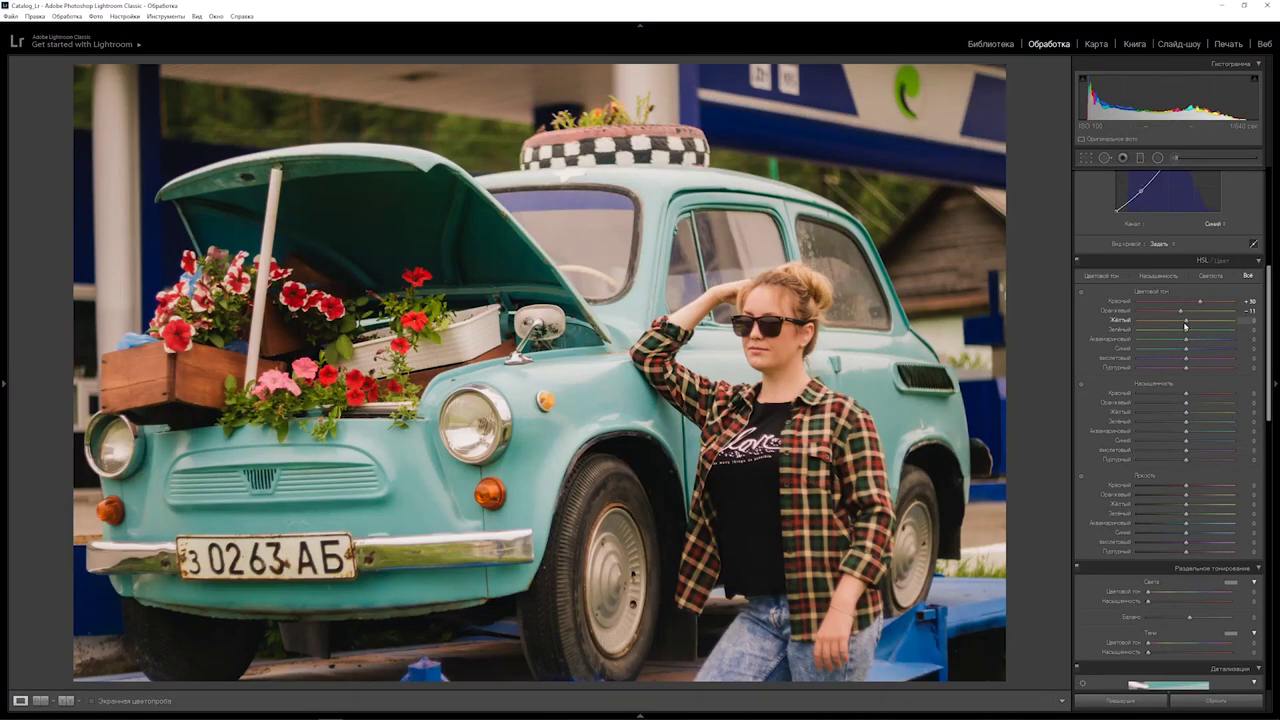
Shift HSL hues to Yellow -70, Green -65 and Aqua +42.
{"action": "left_click_drag", "start_coordinate": [1187, 323], "coordinate": [1166, 327]}
{"action": "left_click_drag", "start_coordinate": [1166, 327], "coordinate": [1159, 326]}
{"action": "left_click_drag", "start_coordinate": [1158, 327], "coordinate": [1154, 325]}
{"action": "mouse_move", "coordinate": [1186, 329]}
{"action": "left_mouse_down"}
{"action": "mouse_move", "coordinate": [1150, 330]}
{"action": "mouse_move", "coordinate": [1214, 330]}
{"action": "mouse_move", "coordinate": [1156, 360]}
{"action": "left_mouse_up"}
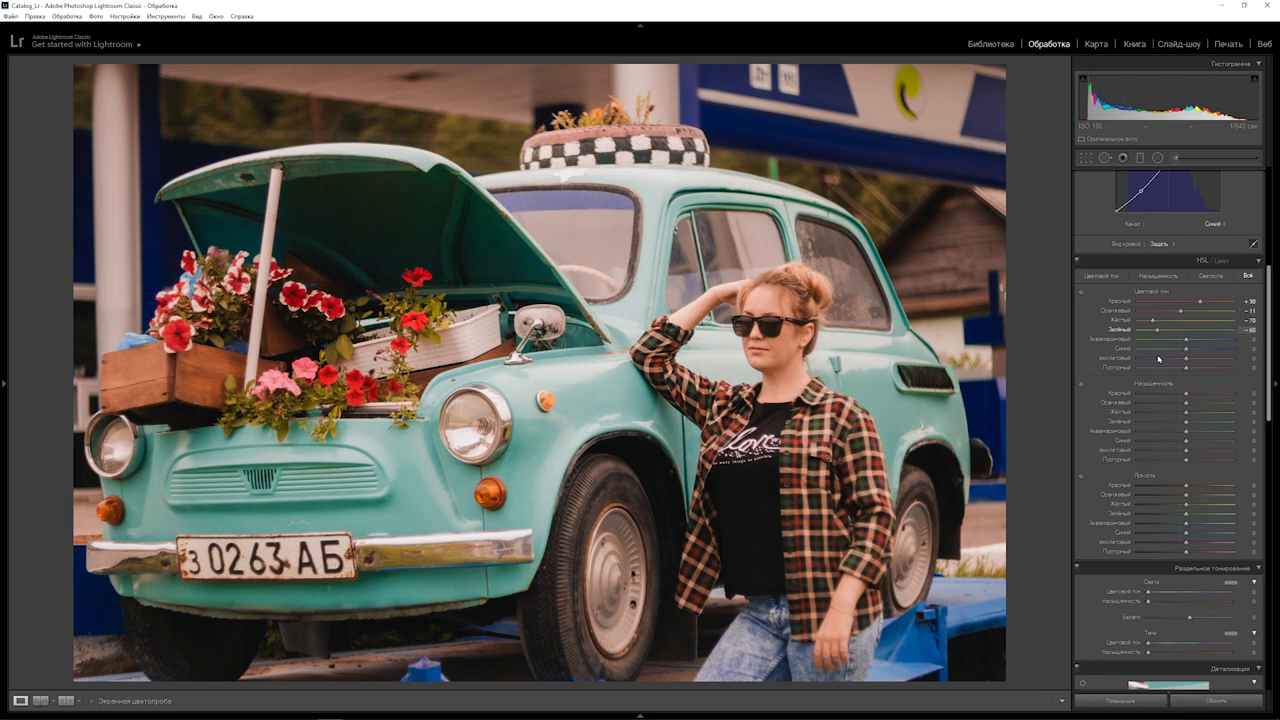
{"action": "left_click_drag", "start_coordinate": [1158, 358], "coordinate": [1157, 358]}
{"action": "mouse_move", "coordinate": [1186, 339]}
{"action": "left_mouse_down"}
{"action": "mouse_move", "coordinate": [1258, 341]}
{"action": "mouse_move", "coordinate": [1174, 350]}
{"action": "mouse_move", "coordinate": [1200, 355]}
{"action": "mouse_move", "coordinate": [1179, 357]}
{"action": "mouse_move", "coordinate": [1206, 341]}
{"action": "left_mouse_up"}
Set the Blue hue to -38 and the Purple hue to -50.
{"action": "left_click_drag", "start_coordinate": [1187, 351], "coordinate": [1207, 348]}
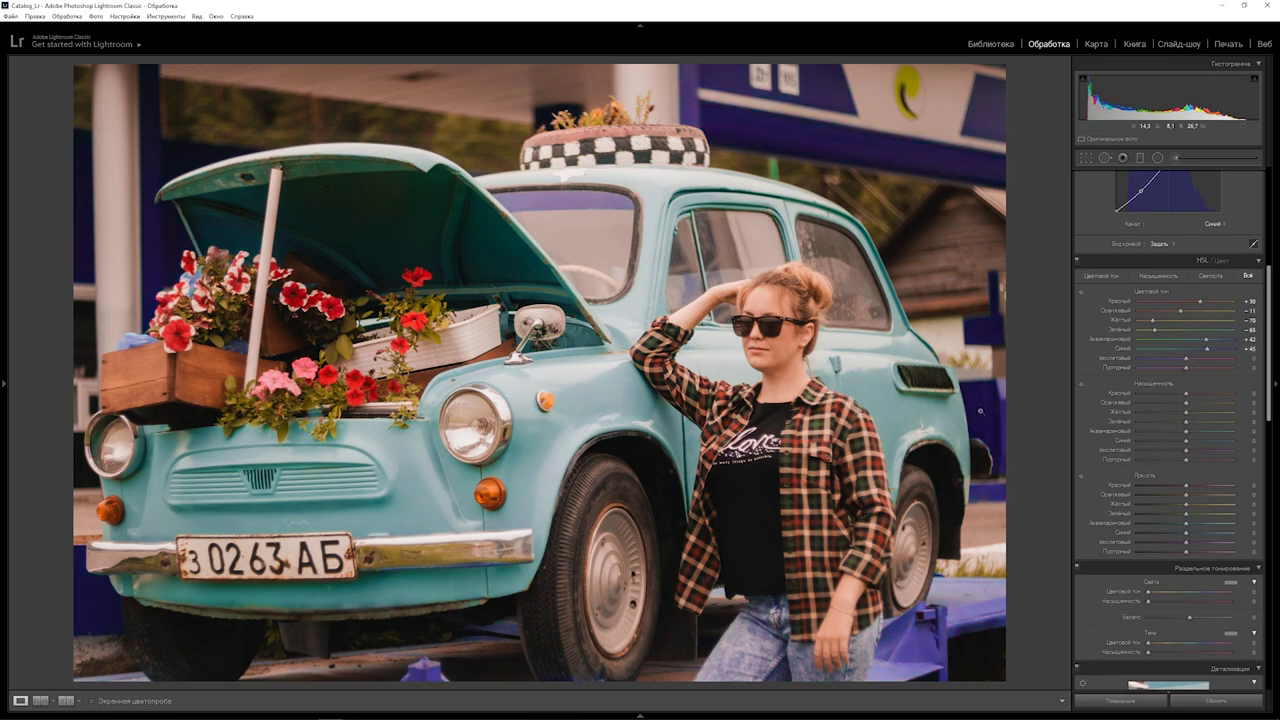
{"action": "double_click", "coordinate": [1207, 349]}
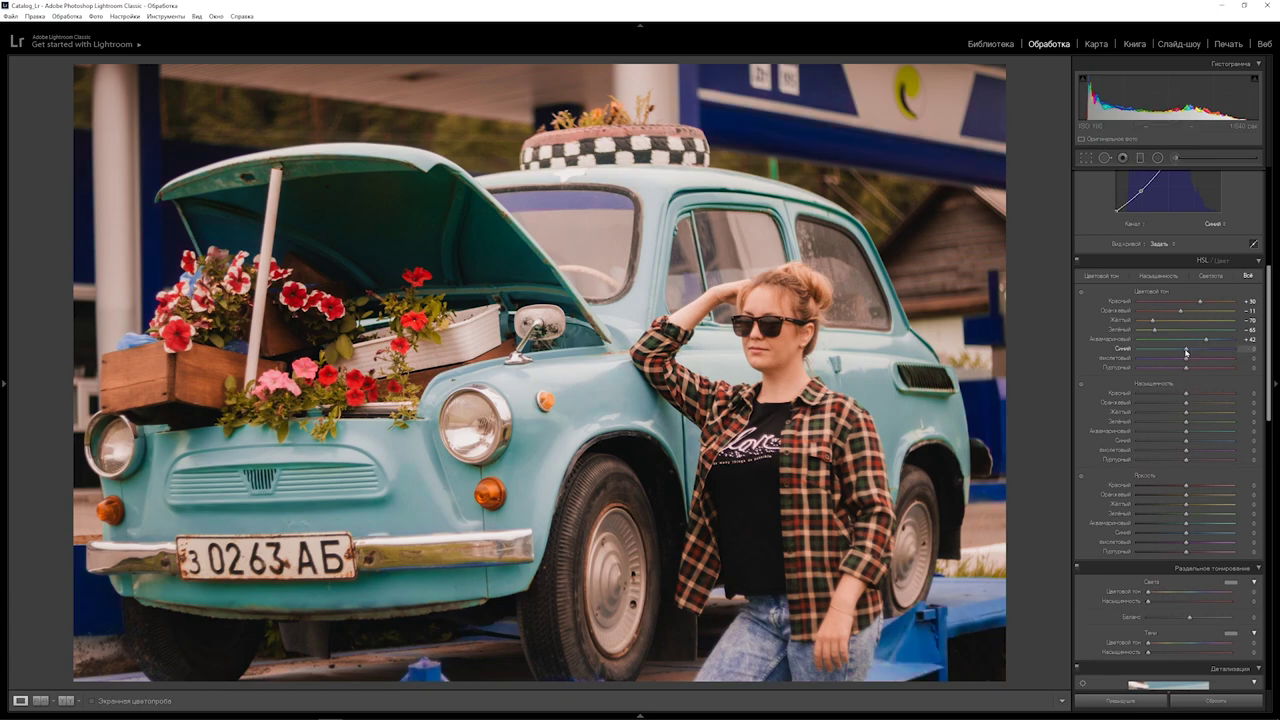
{"action": "left_click_drag", "start_coordinate": [1186, 351], "coordinate": [1173, 348]}
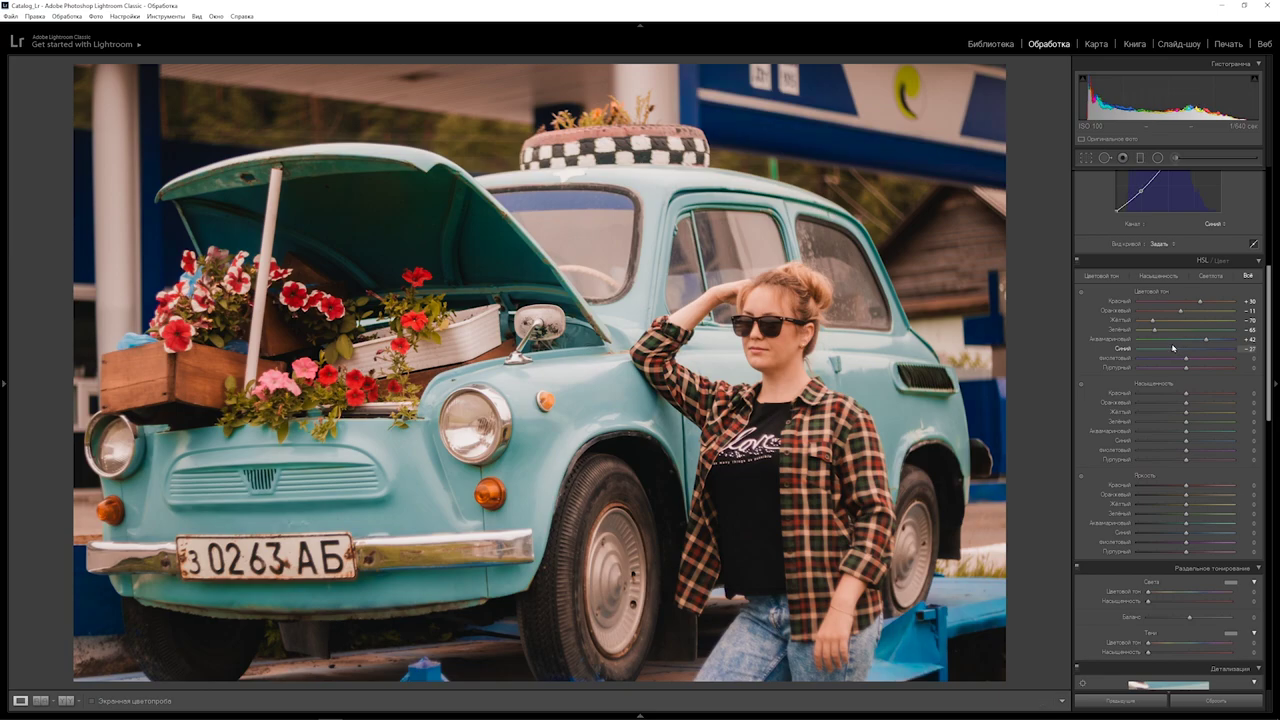
{"action": "left_click_drag", "start_coordinate": [1172, 347], "coordinate": [1167, 342]}
{"action": "left_click_drag", "start_coordinate": [1186, 362], "coordinate": [1136, 366]}
{"action": "left_click_drag", "start_coordinate": [1210, 363], "coordinate": [1162, 370]}
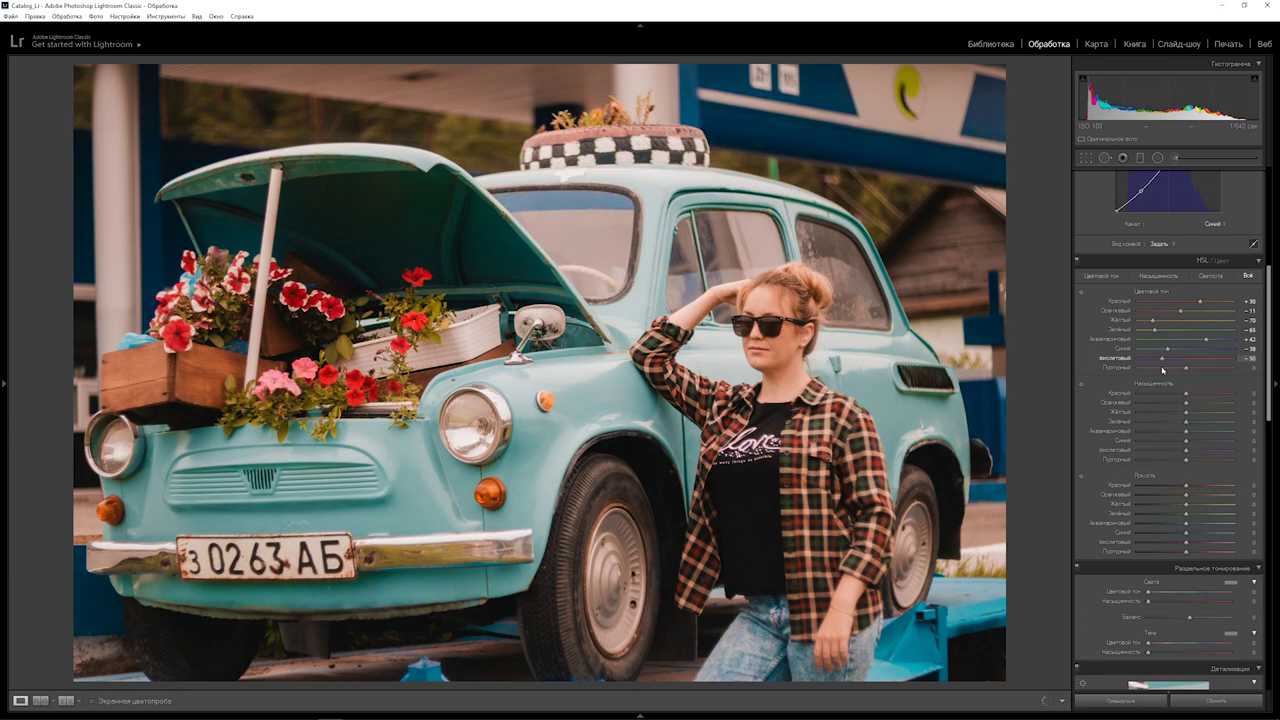
{"action": "left_click_drag", "start_coordinate": [1162, 370], "coordinate": [1162, 366]}
Push the Magenta hue to +90 and lower Red saturation to -15.
{"action": "mouse_move", "coordinate": [1188, 370]}
{"action": "left_mouse_down"}
{"action": "mouse_move", "coordinate": [1172, 368]}
{"action": "mouse_move", "coordinate": [1262, 382]}
{"action": "left_mouse_up"}
{"action": "left_click_drag", "start_coordinate": [1155, 376], "coordinate": [1207, 381]}
{"action": "left_click_drag", "start_coordinate": [1207, 381], "coordinate": [1231, 374]}
{"action": "left_click_drag", "start_coordinate": [1186, 395], "coordinate": [1179, 403]}
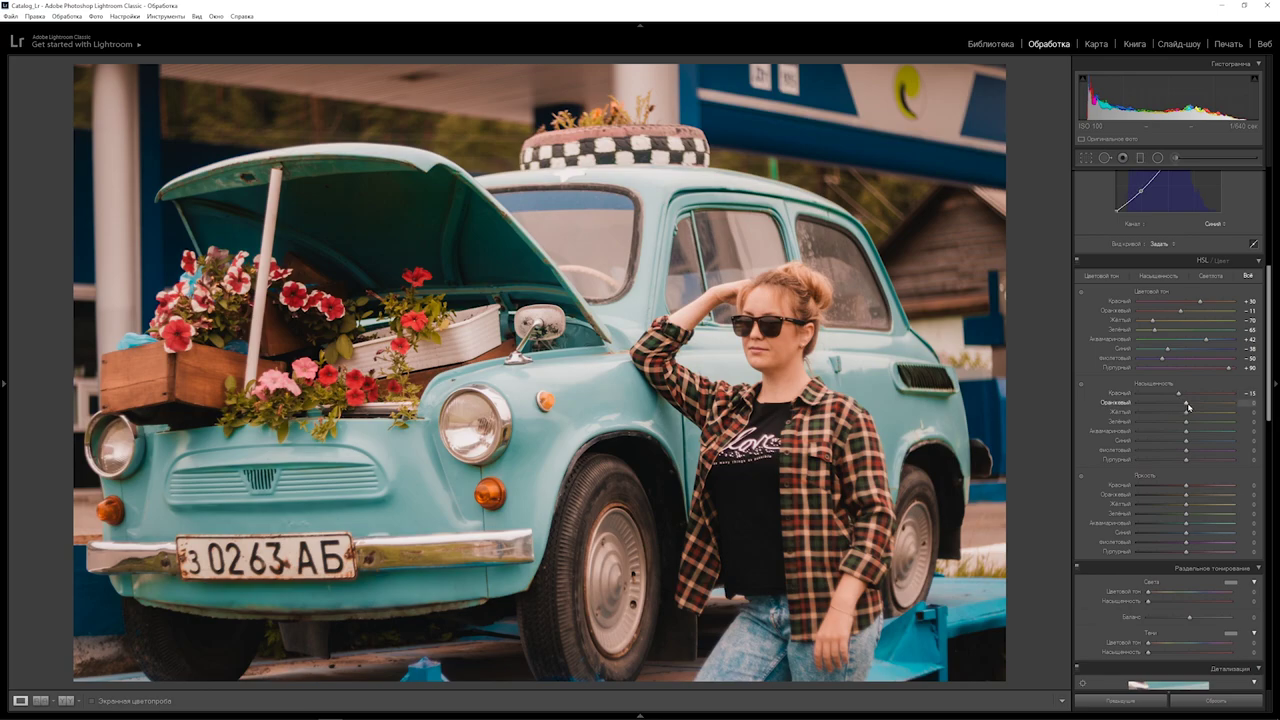
Set HSL saturation to Orange -10, Yellow +95 and Green -81.
{"action": "left_click_drag", "start_coordinate": [1187, 406], "coordinate": [1182, 404]}
{"action": "left_click_drag", "start_coordinate": [1181, 403], "coordinate": [1183, 403]}
{"action": "mouse_move", "coordinate": [1187, 413]}
{"action": "left_mouse_down"}
{"action": "mouse_move", "coordinate": [1234, 412]}
{"action": "mouse_move", "coordinate": [1173, 412]}
{"action": "mouse_move", "coordinate": [1143, 435]}
{"action": "left_mouse_up"}
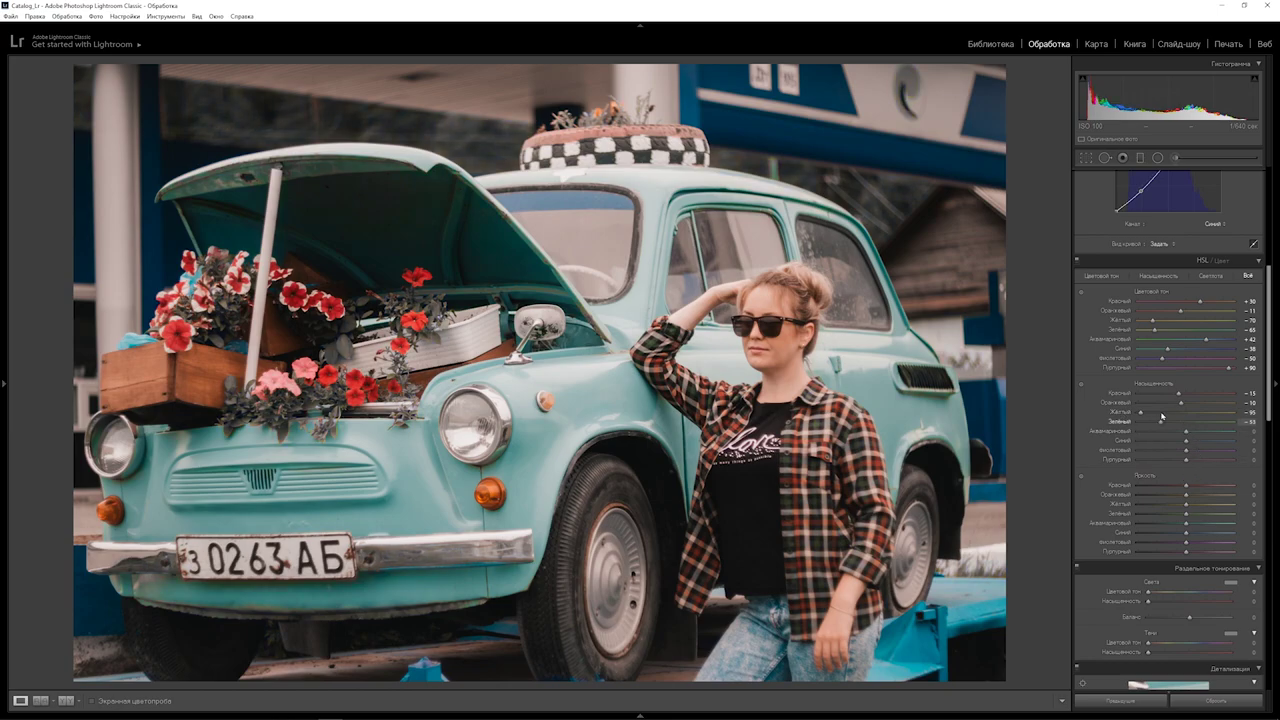
{"action": "mouse_move", "coordinate": [1187, 424]}
{"action": "left_mouse_down"}
{"action": "mouse_move", "coordinate": [1165, 419]}
{"action": "mouse_move", "coordinate": [1249, 422]}
{"action": "mouse_move", "coordinate": [1146, 418]}
{"action": "mouse_move", "coordinate": [1240, 422]}
{"action": "left_mouse_up"}
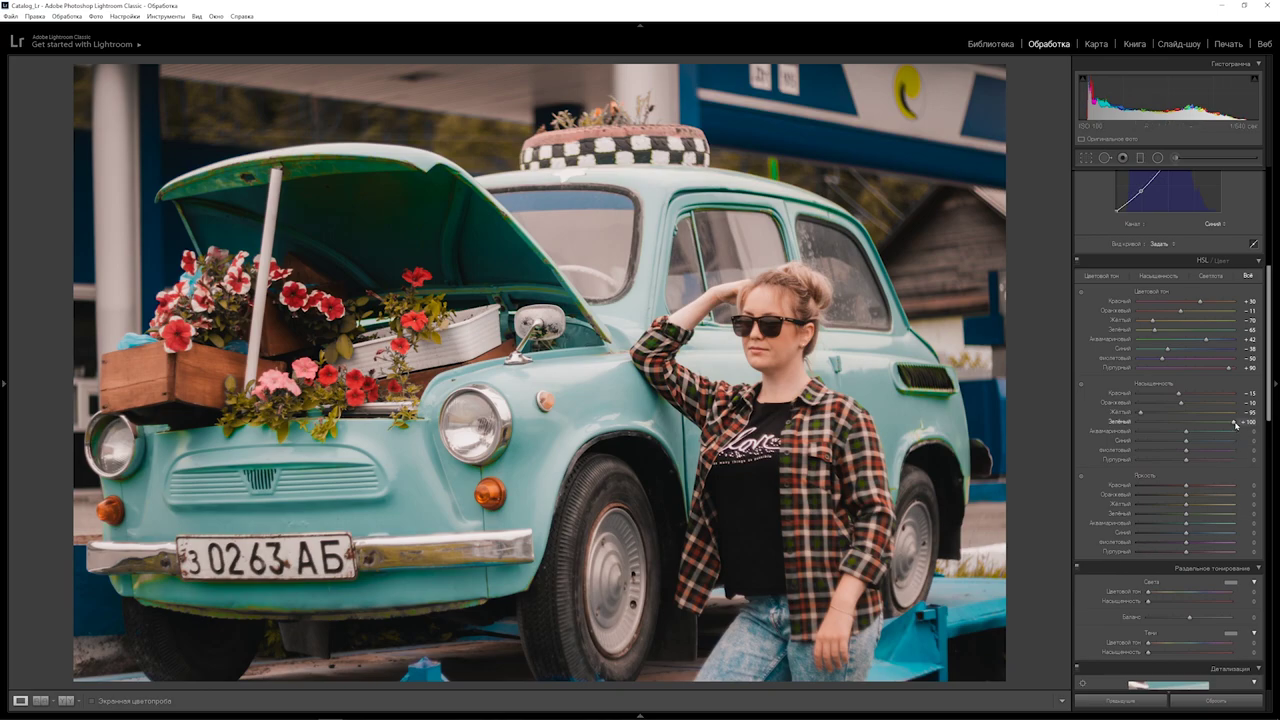
{"action": "left_click_drag", "start_coordinate": [1234, 424], "coordinate": [1144, 427]}
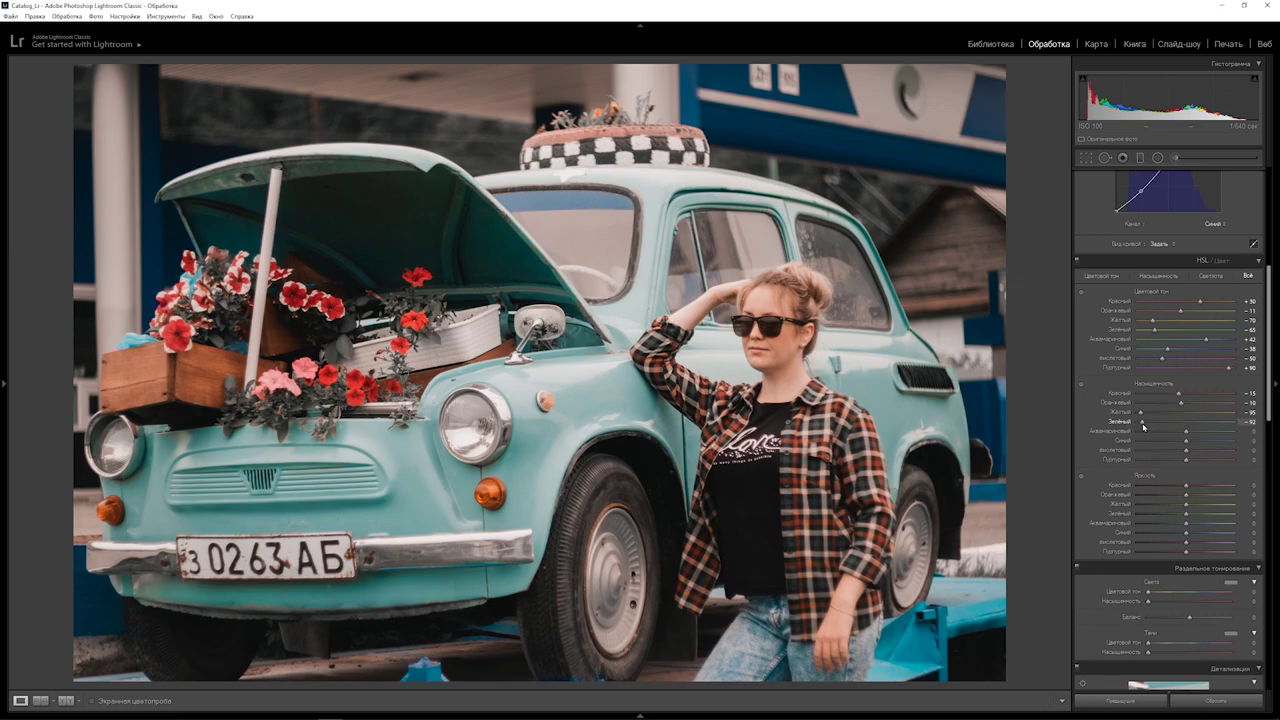
{"action": "left_click_drag", "start_coordinate": [1143, 427], "coordinate": [1147, 424]}
Raise Aqua saturation to +18, drop Blue to -50, and reduce Purple and Magenta saturation.
{"action": "mouse_move", "coordinate": [1186, 431]}
{"action": "left_mouse_down"}
{"action": "mouse_move", "coordinate": [1219, 438]}
{"action": "mouse_move", "coordinate": [1196, 437]}
{"action": "left_mouse_up"}
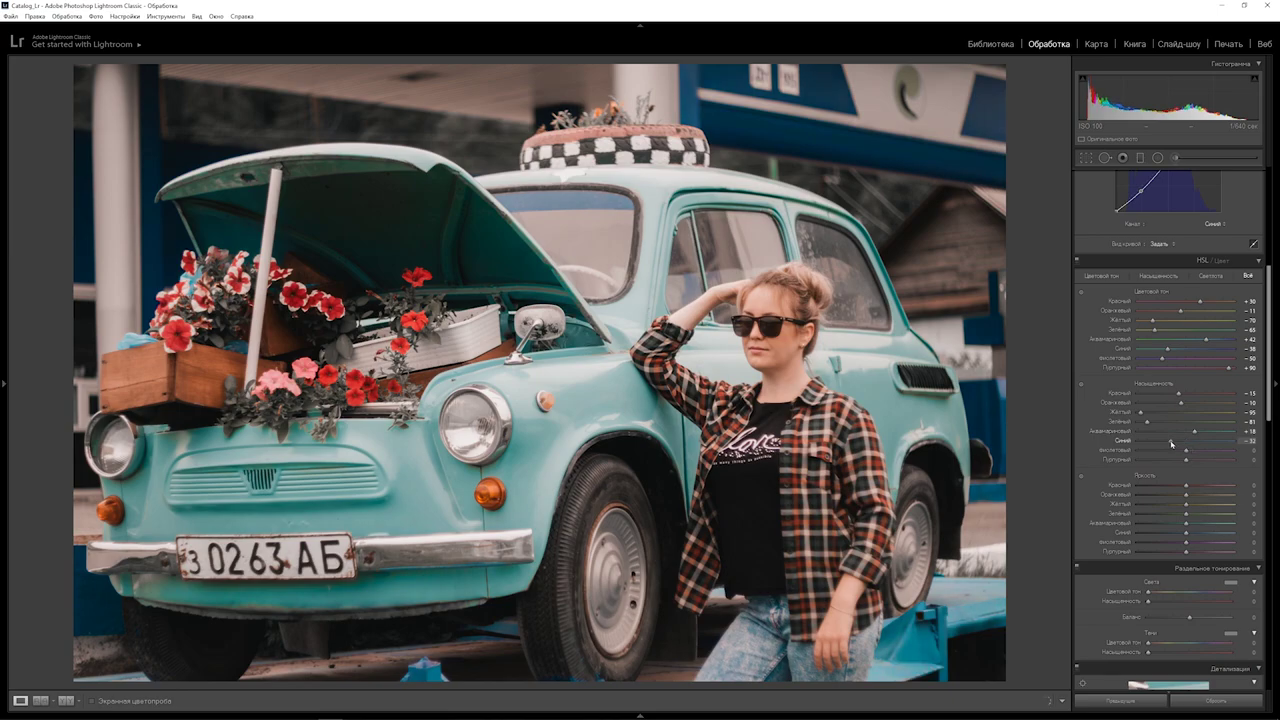
{"action": "left_click_drag", "start_coordinate": [1186, 440], "coordinate": [1163, 443]}
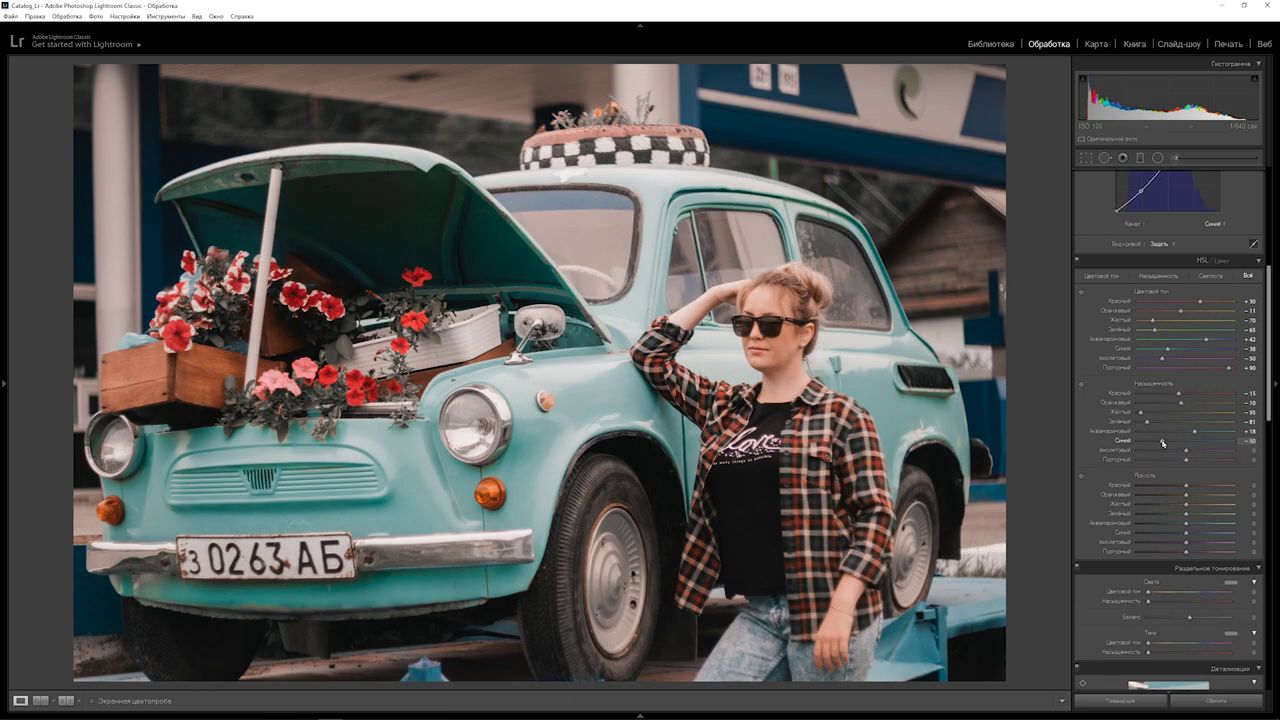
{"action": "scroll", "coordinate": [1165, 445], "scroll_direction": "down", "scroll_amount": 1}
{"action": "mouse_move", "coordinate": [1186, 442]}
{"action": "left_mouse_down"}
{"action": "mouse_move", "coordinate": [1120, 446]}
{"action": "mouse_move", "coordinate": [1174, 444]}
{"action": "left_mouse_up"}
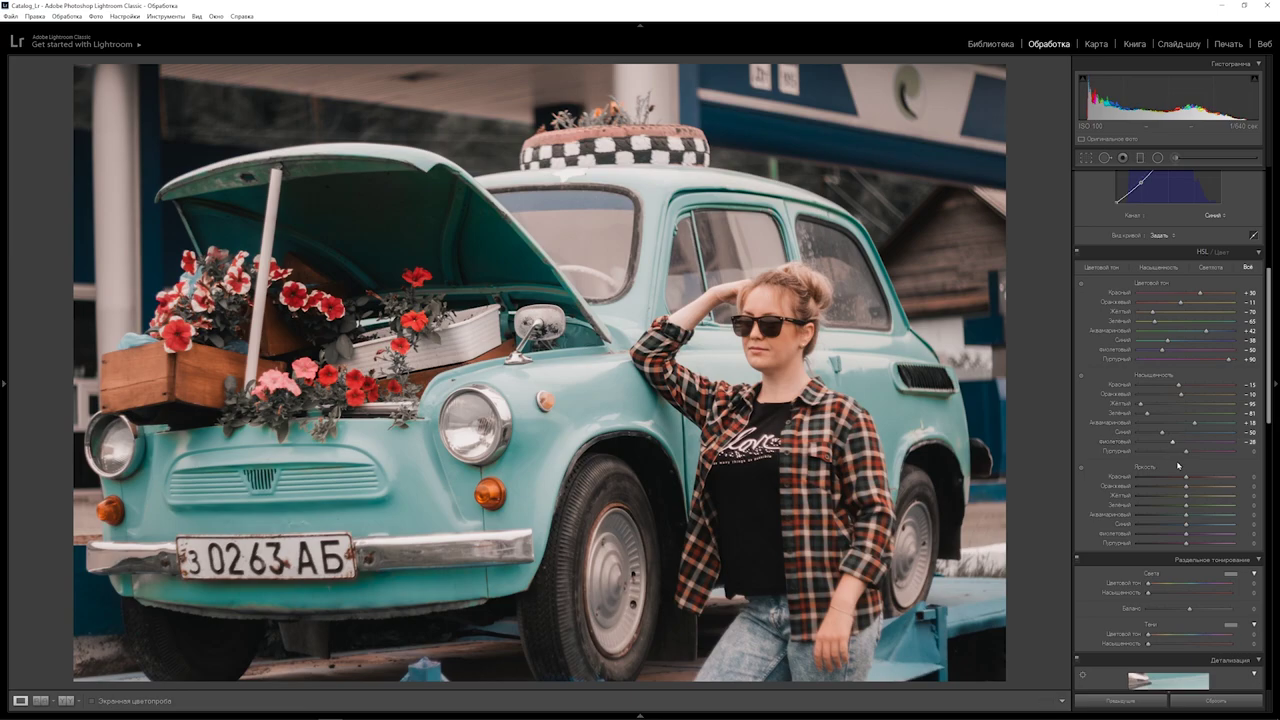
{"action": "mouse_move", "coordinate": [1187, 452]}
{"action": "left_mouse_down"}
{"action": "mouse_move", "coordinate": [1155, 453]}
{"action": "mouse_move", "coordinate": [1180, 452]}
{"action": "mouse_move", "coordinate": [1156, 468]}
{"action": "mouse_move", "coordinate": [1200, 469]}
{"action": "left_mouse_up"}
Darken Blue luminance to -20 and nudge Orange luminance down to -5.
{"action": "mouse_move", "coordinate": [1186, 524]}
{"action": "left_mouse_down"}
{"action": "mouse_move", "coordinate": [1171, 534]}
{"action": "mouse_move", "coordinate": [1214, 524]}
{"action": "mouse_move", "coordinate": [1157, 524]}
{"action": "mouse_move", "coordinate": [1206, 527]}
{"action": "mouse_move", "coordinate": [1179, 533]}
{"action": "left_mouse_up"}
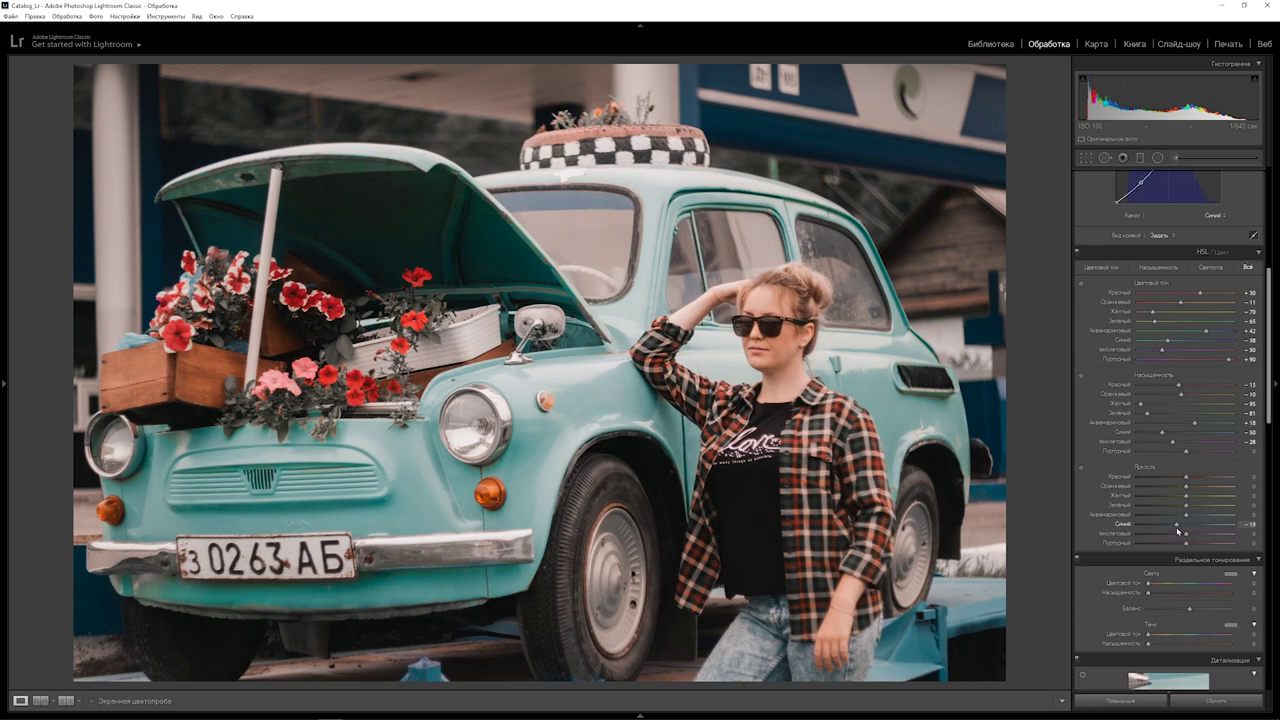
{"action": "left_click_drag", "start_coordinate": [1178, 531], "coordinate": [1176, 531]}
{"action": "left_click_drag", "start_coordinate": [1187, 490], "coordinate": [1184, 490]}
{"action": "left_click_drag", "start_coordinate": [1184, 490], "coordinate": [1185, 490]}
Enable Remove Chromatic Aberration in the Lens Corrections Profile settings.
{"action": "scroll", "coordinate": [1276, 527], "scroll_direction": "down", "scroll_amount": 5}
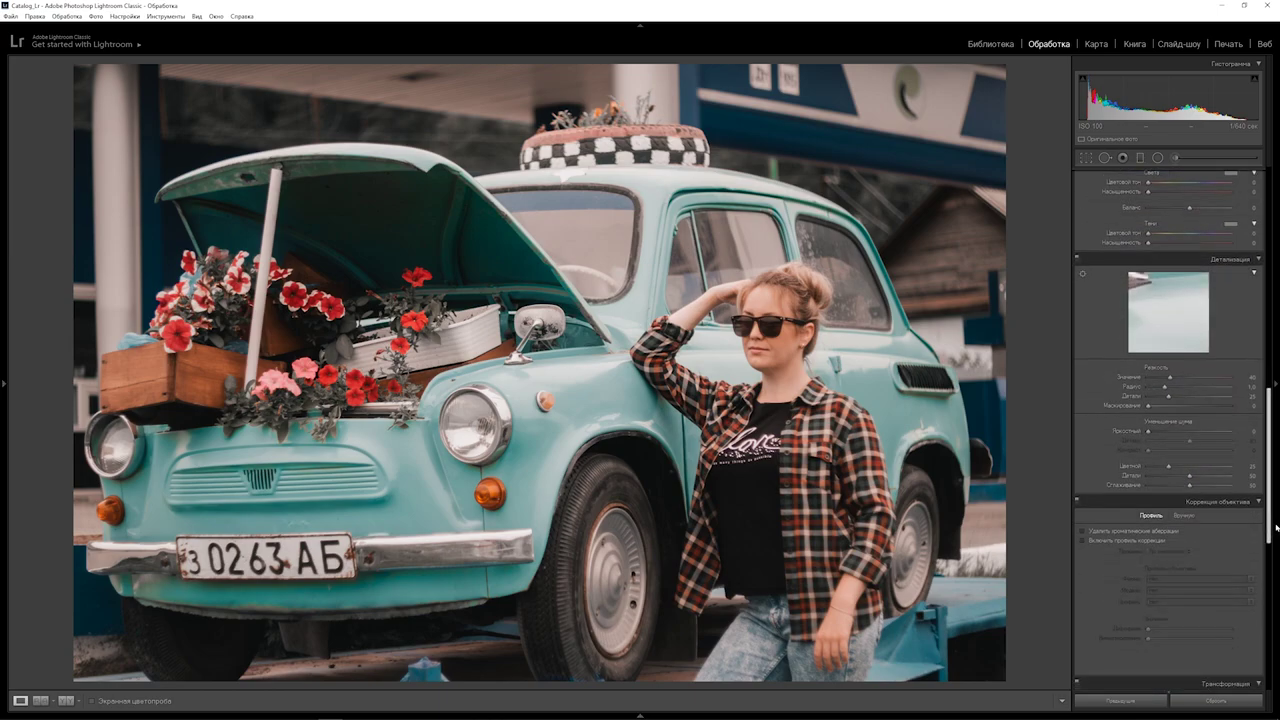
{"action": "scroll", "coordinate": [1276, 527], "scroll_direction": "up", "scroll_amount": 1}
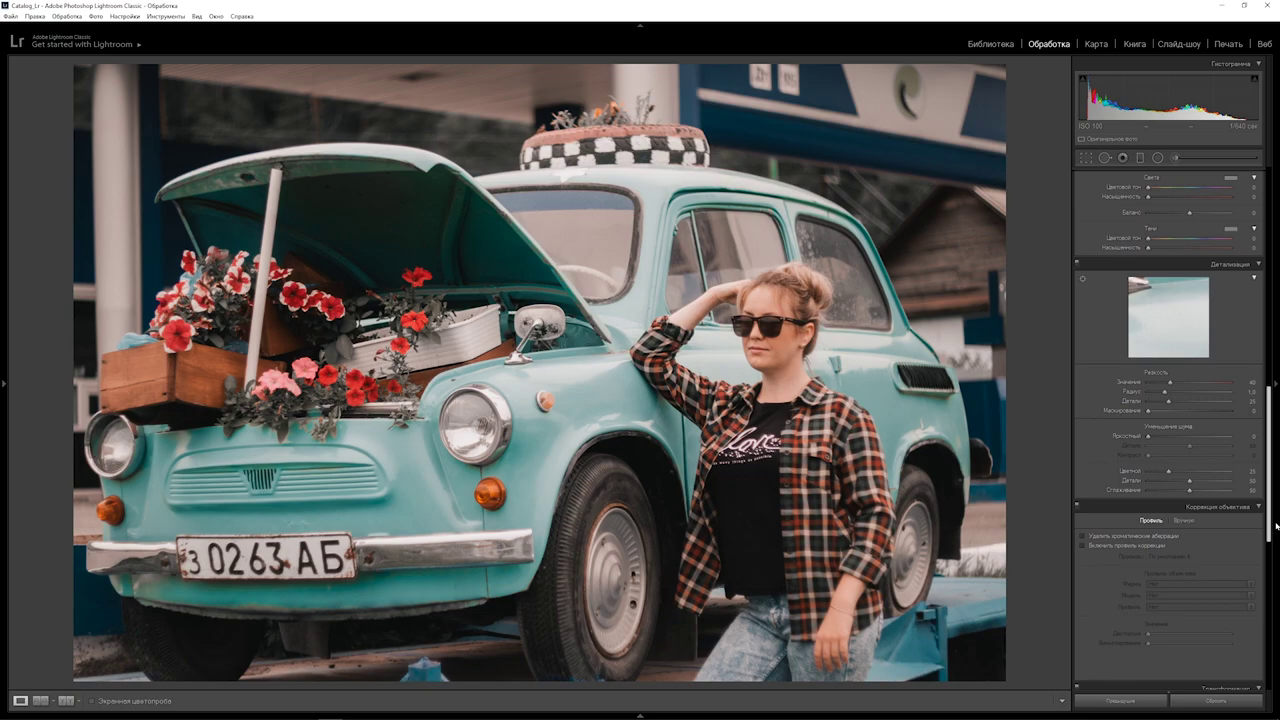
{"action": "left_click_drag", "start_coordinate": [1276, 527], "coordinate": [1275, 565]}
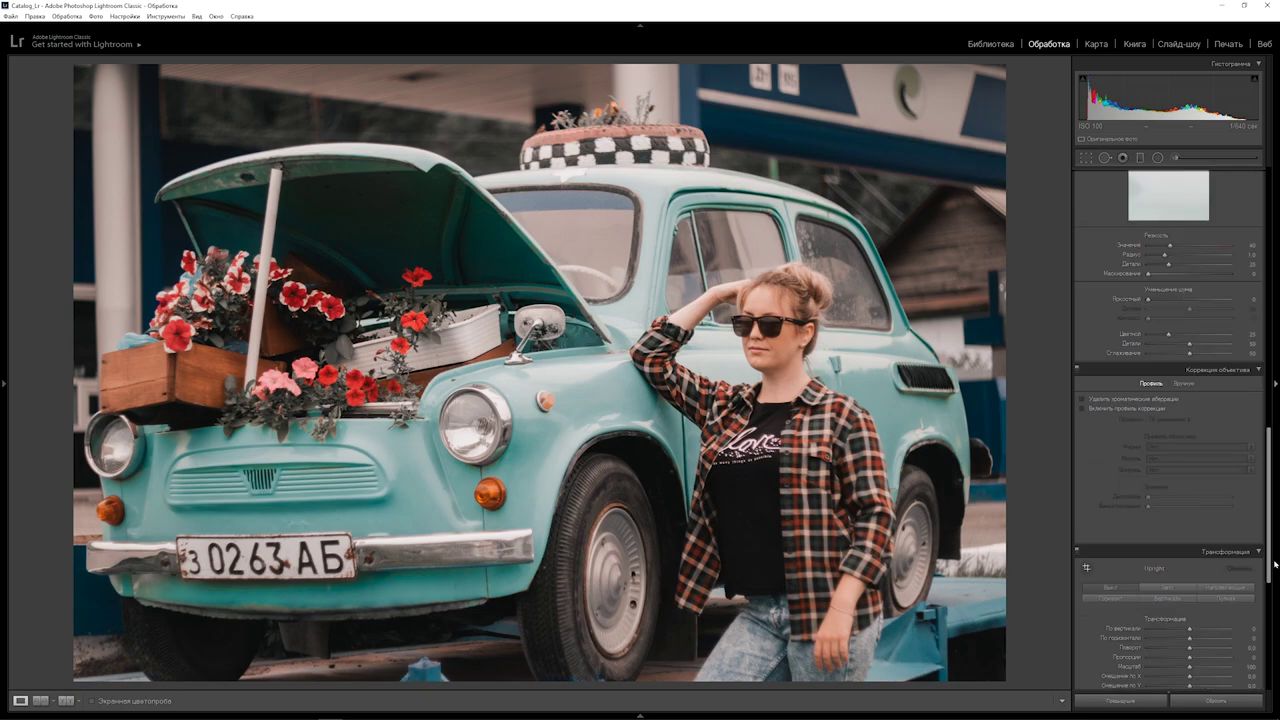
{"action": "left_click", "coordinate": [1082, 399]}
{"action": "left_click_drag", "start_coordinate": [1271, 457], "coordinate": [1270, 605]}
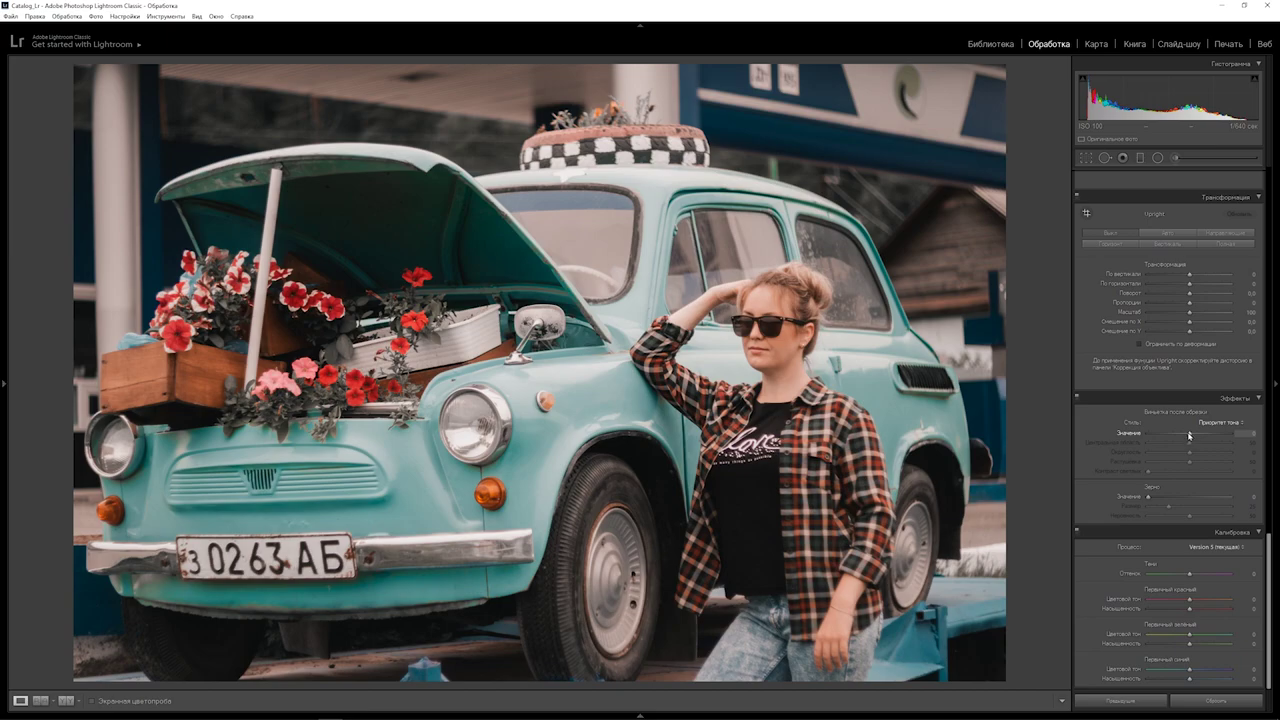
Add a darkening post-crop vignette with Amount -30 and Roundness +39.
{"action": "left_click_drag", "start_coordinate": [1190, 434], "coordinate": [1170, 445]}
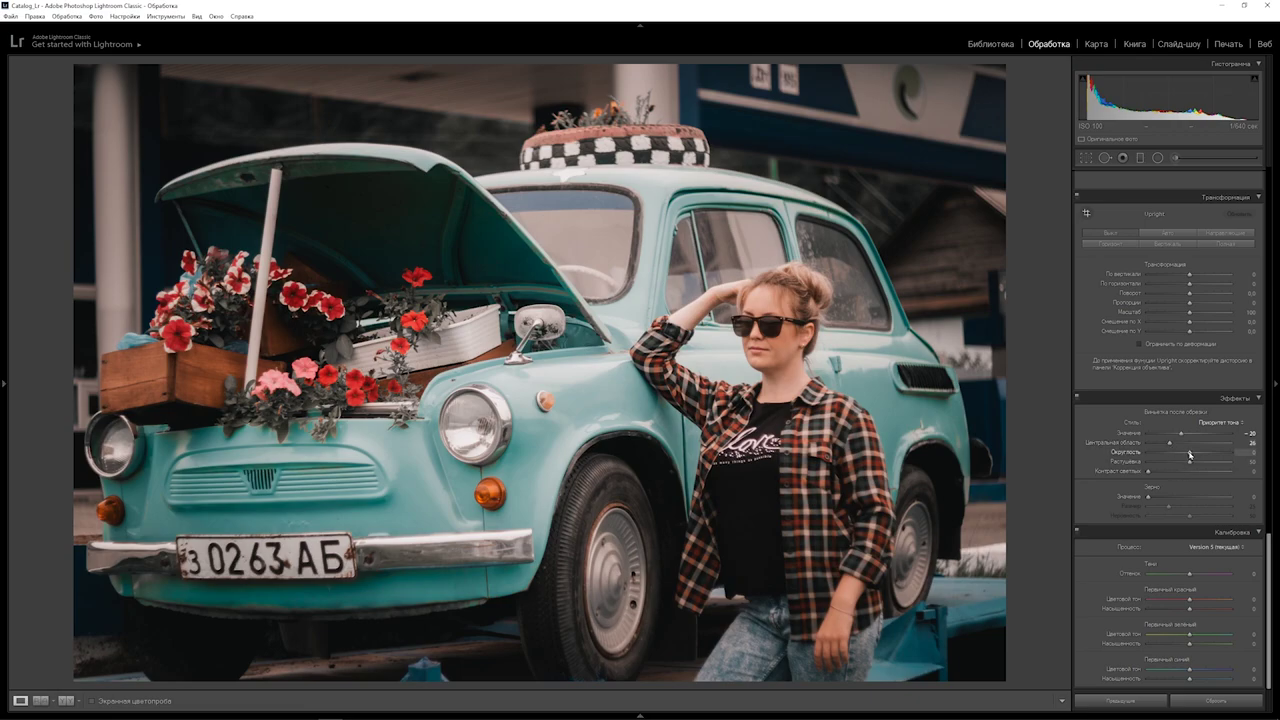
{"action": "mouse_move", "coordinate": [1189, 452]}
{"action": "left_mouse_down"}
{"action": "mouse_move", "coordinate": [1216, 454]}
{"action": "mouse_move", "coordinate": [1205, 454]}
{"action": "left_mouse_up"}
Set the vignette Feather to 70, then bring the Split Toning section into view.
{"action": "left_click_drag", "start_coordinate": [1206, 453], "coordinate": [1208, 453]}
{"action": "left_click", "coordinate": [1209, 460]}
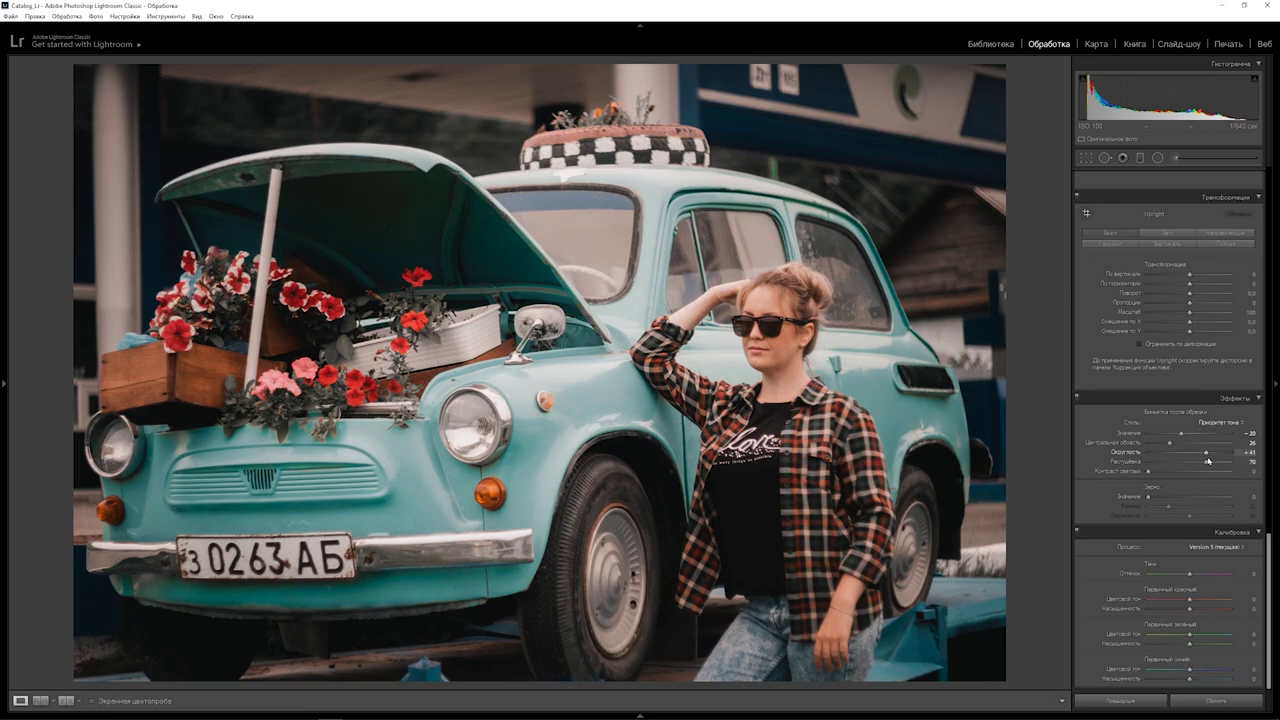
{"action": "scroll", "coordinate": [1220, 440], "scroll_direction": "up", "scroll_amount": 3}
{"action": "scroll", "coordinate": [1235, 410], "scroll_direction": "up", "scroll_amount": 3}
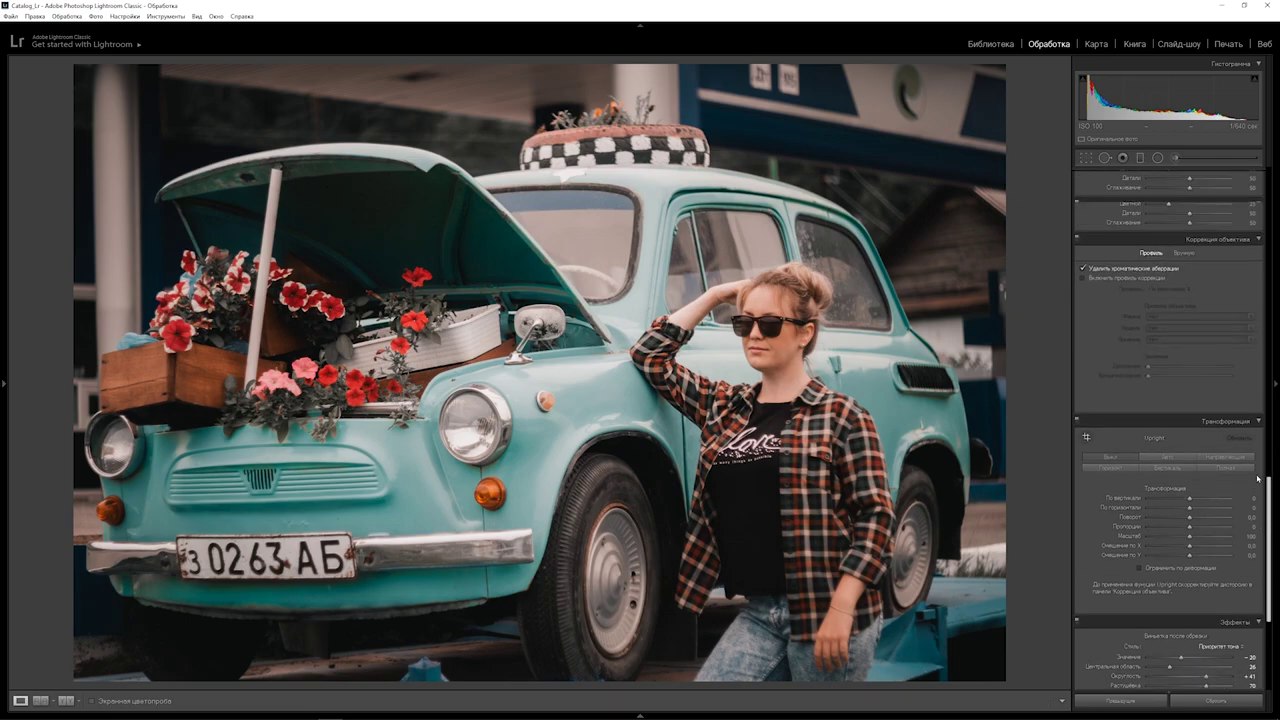
{"action": "scroll", "coordinate": [1248, 386], "scroll_direction": "up", "scroll_amount": 4}
{"action": "scroll", "coordinate": [1248, 386], "scroll_direction": "up", "scroll_amount": 3}
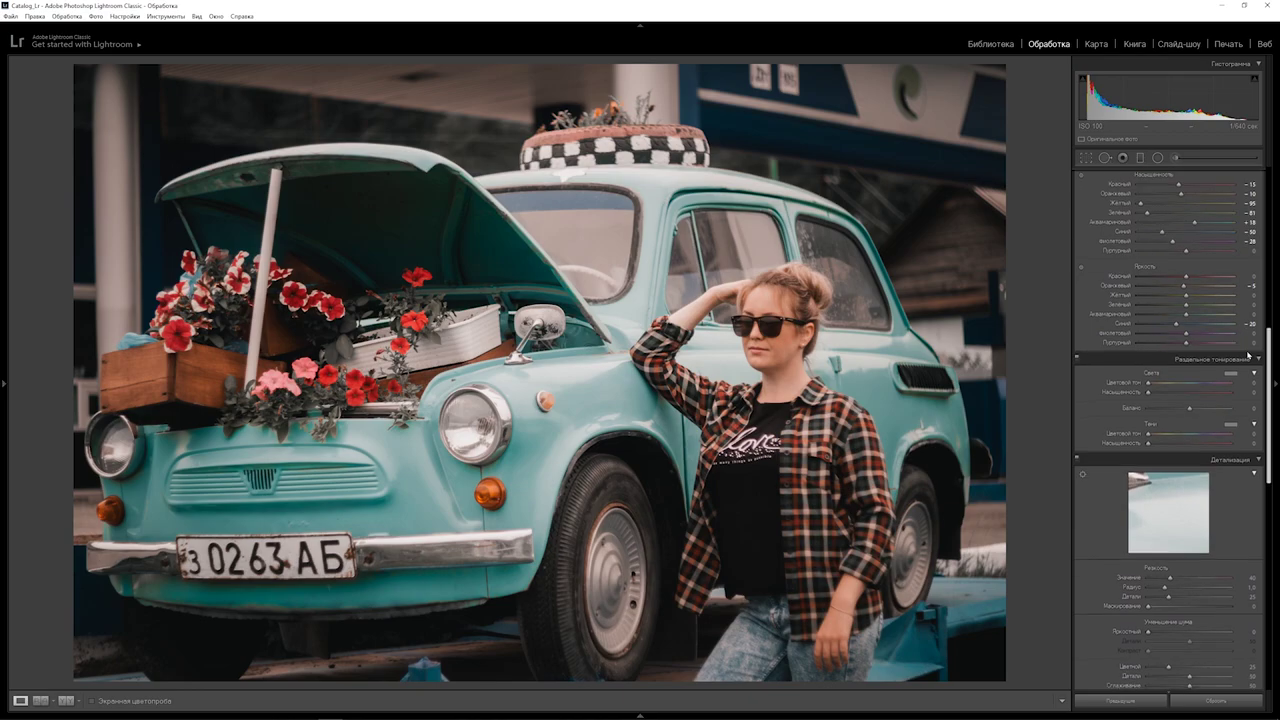
{"action": "scroll", "coordinate": [1249, 350], "scroll_direction": "up", "scroll_amount": 1}
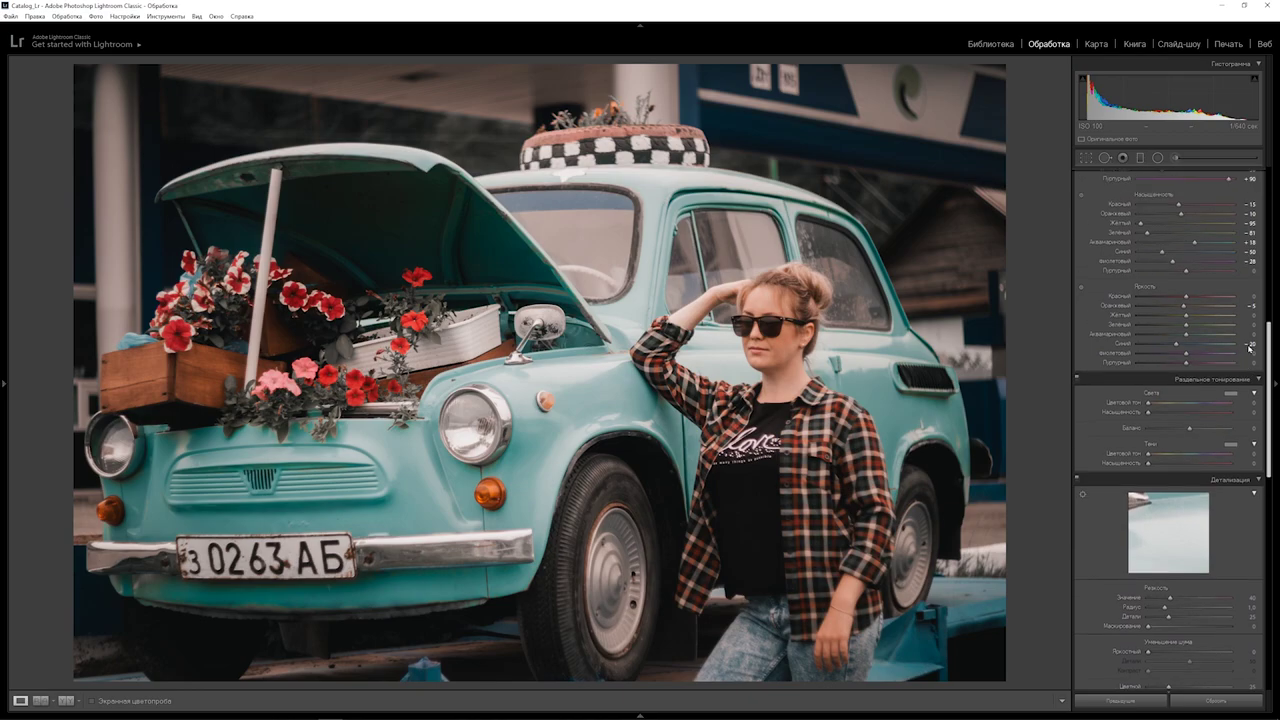
{"action": "scroll", "coordinate": [1249, 347], "scroll_direction": "up", "scroll_amount": 1}
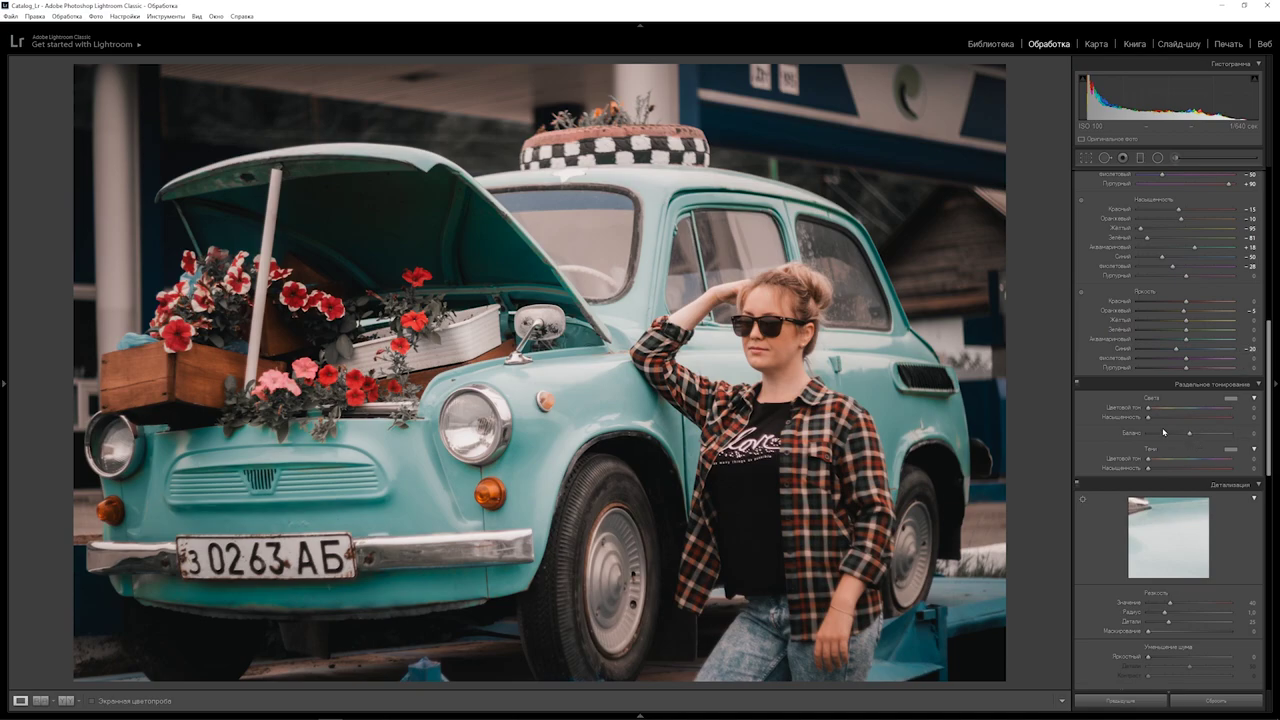
Warm the split-toning highlights with Hue 31 and Saturation 25.
{"action": "key", "text": "alt"}
{"action": "left_click_drag", "start_coordinate": [1149, 411], "coordinate": [1156, 405]}
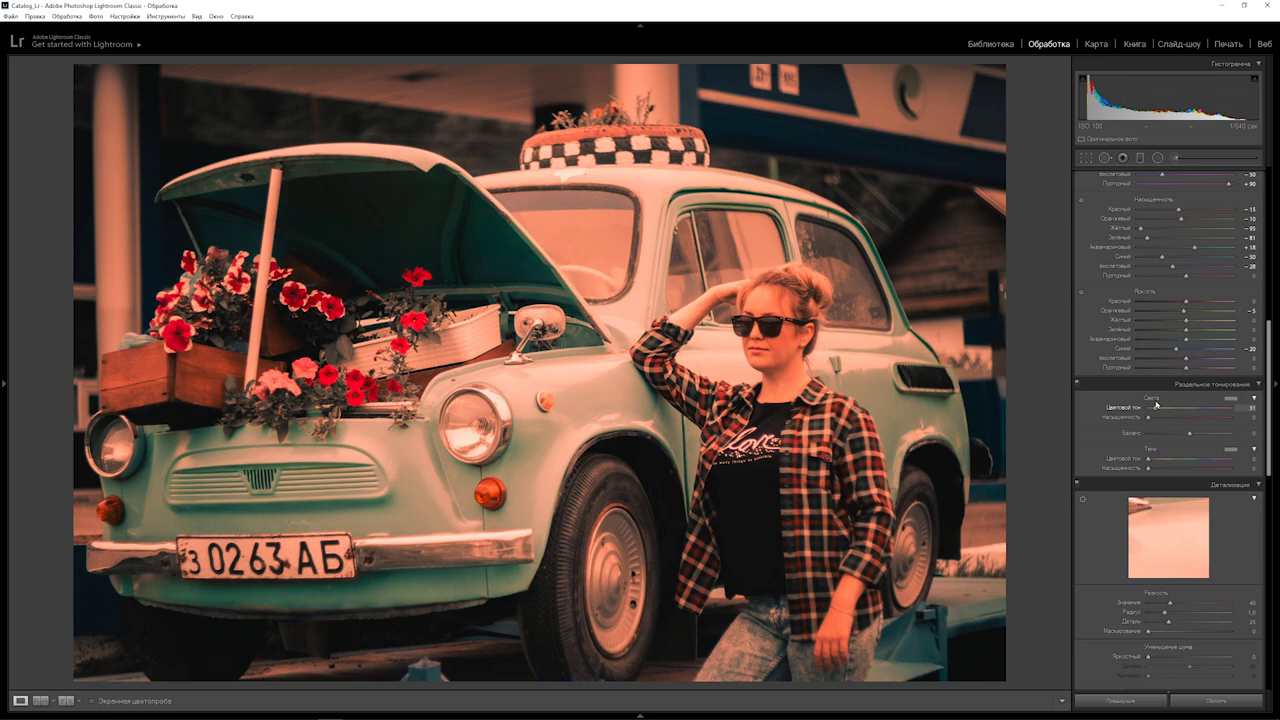
{"action": "left_click_drag", "start_coordinate": [1156, 404], "coordinate": [1156, 400]}
{"action": "left_click_drag", "start_coordinate": [1156, 400], "coordinate": [1156, 401]}
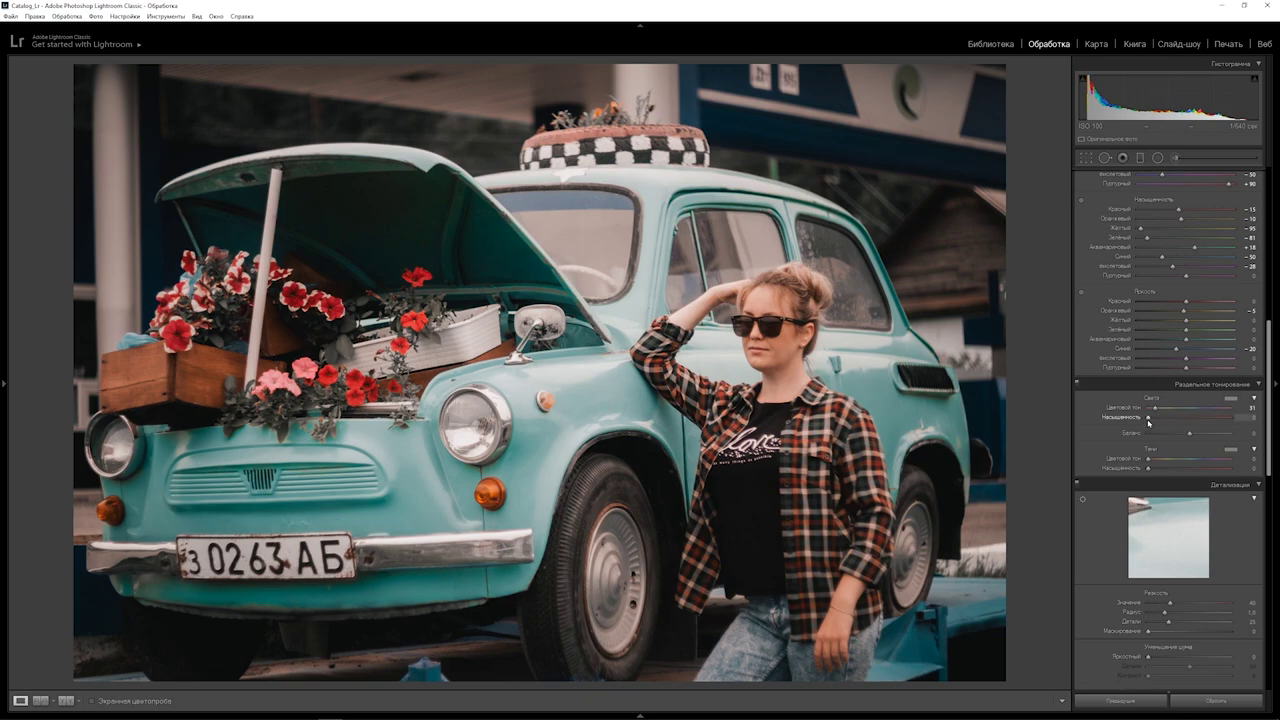
{"action": "left_click_drag", "start_coordinate": [1148, 419], "coordinate": [1168, 415]}
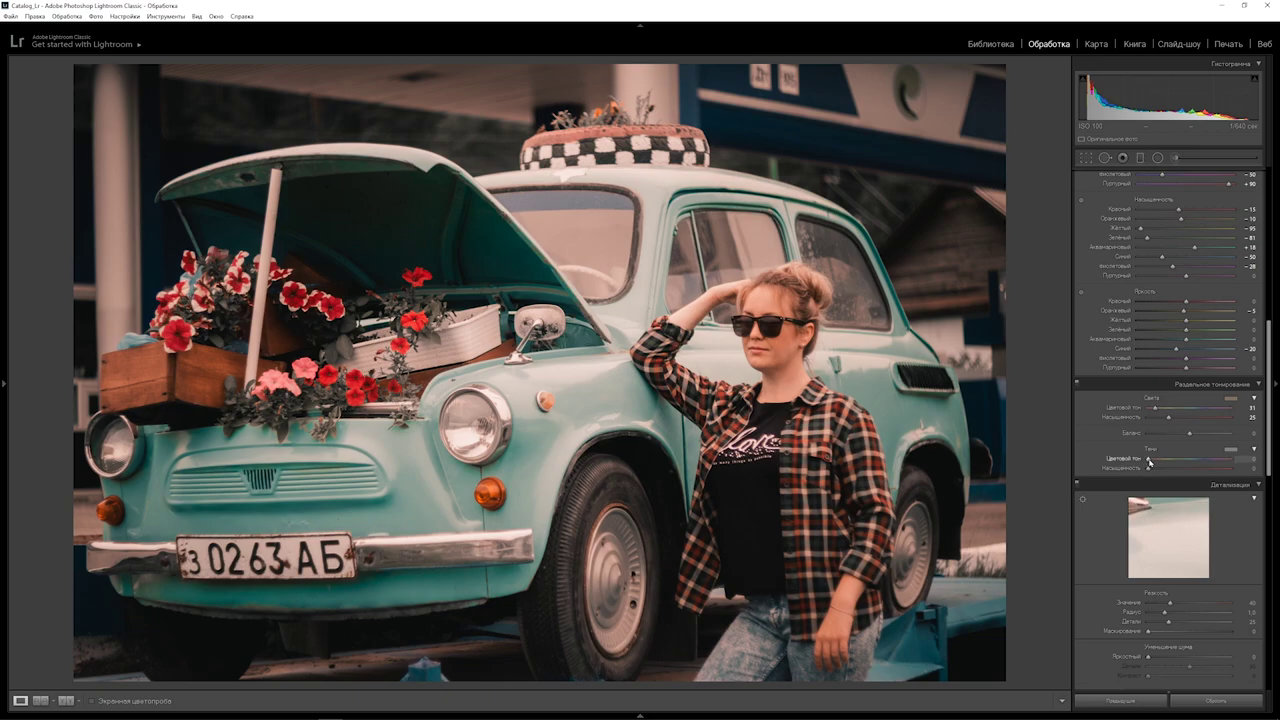
Tint the split-toning shadows cool blue with Hue 205 and Saturation 15.
{"action": "key", "text": "alt"}
{"action": "left_click_drag", "start_coordinate": [1148, 460], "coordinate": [1191, 458]}
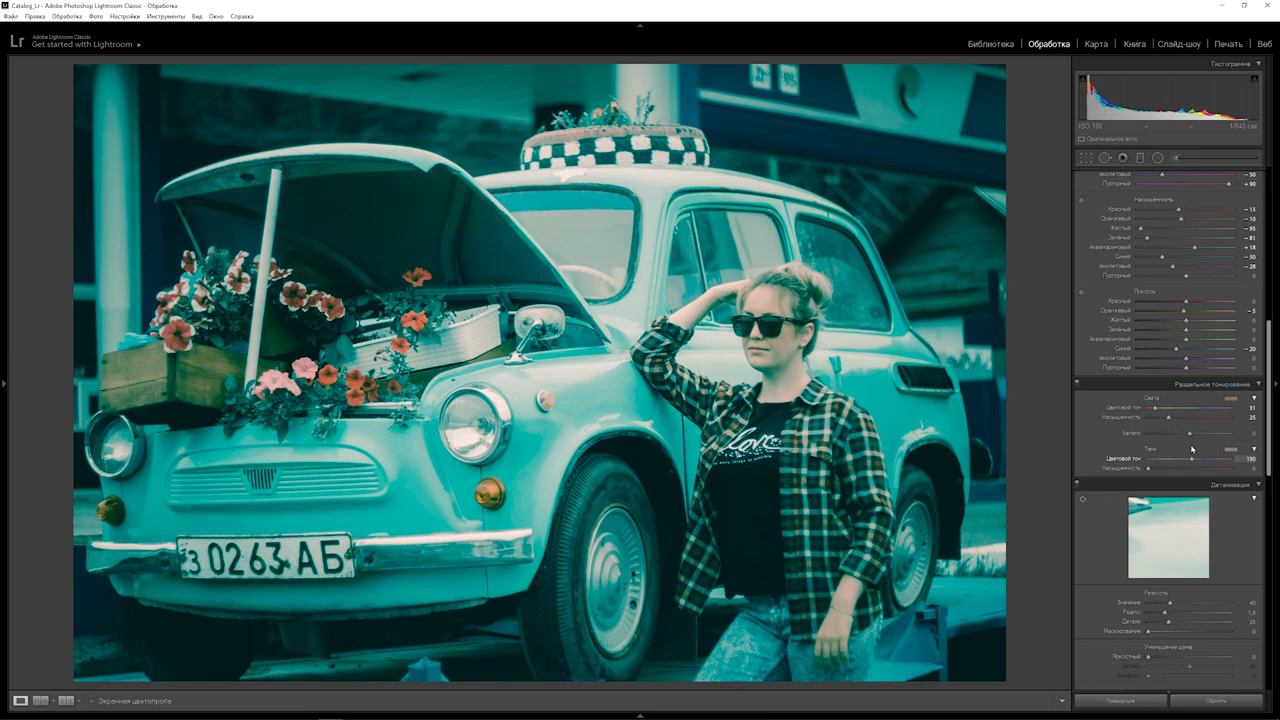
{"action": "left_click_drag", "start_coordinate": [1191, 449], "coordinate": [1196, 444]}
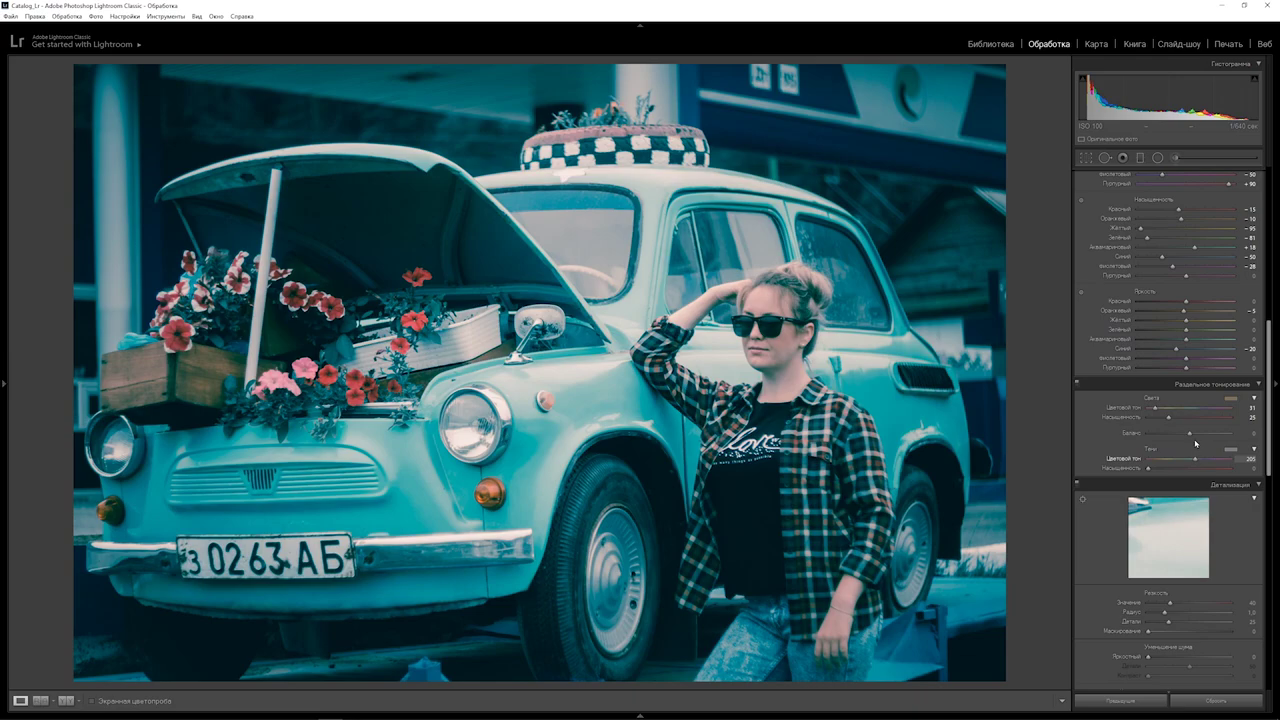
{"action": "left_click", "coordinate": [1149, 468]}
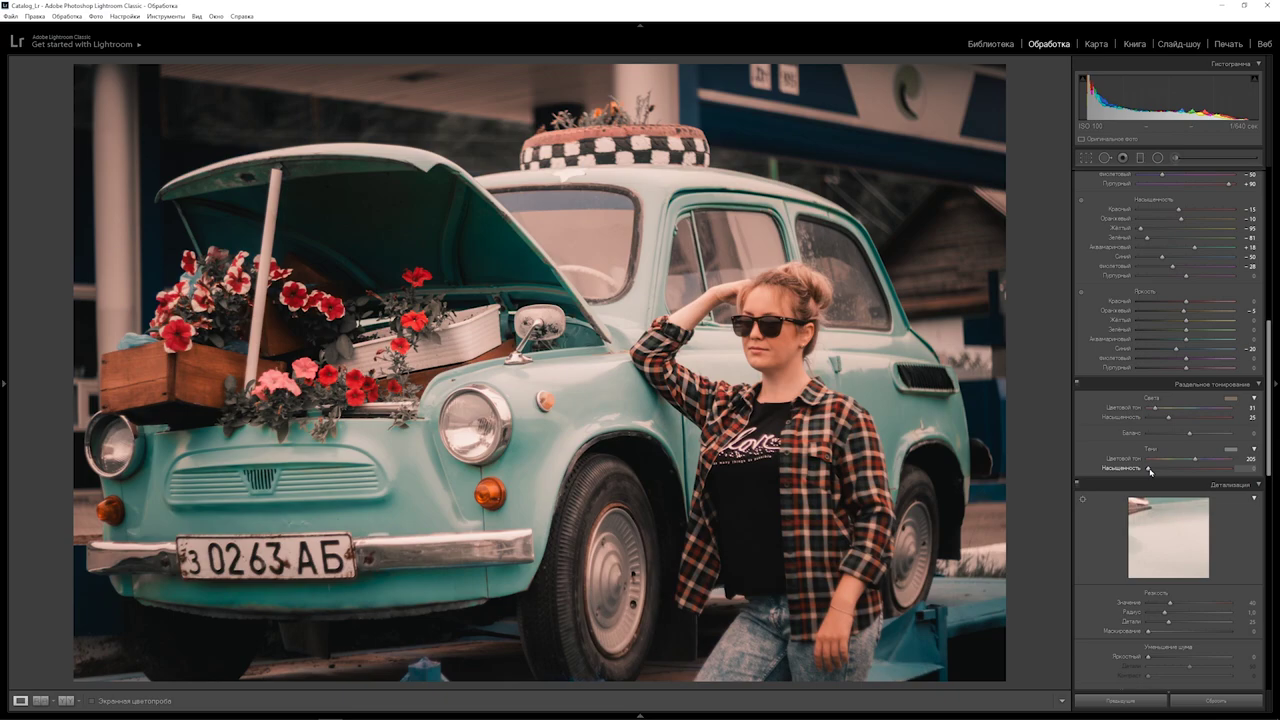
{"action": "left_click_drag", "start_coordinate": [1149, 470], "coordinate": [1160, 470]}
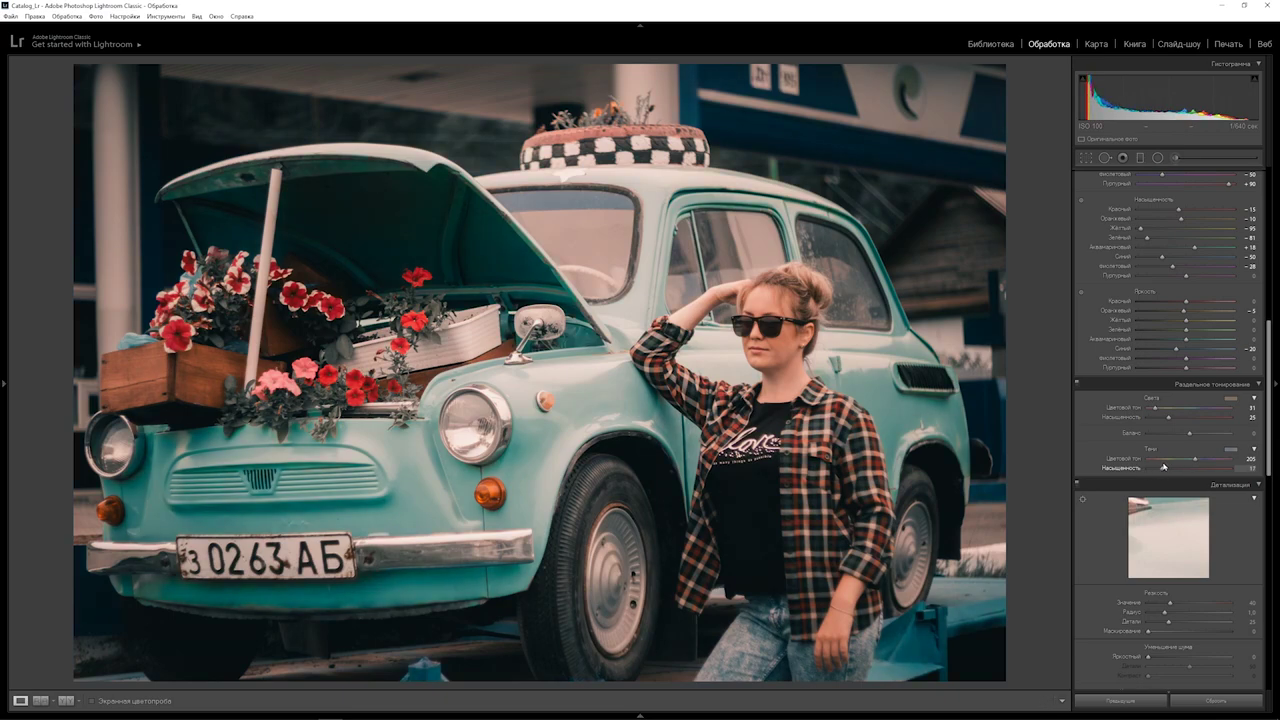
{"action": "left_click_drag", "start_coordinate": [1160, 470], "coordinate": [1163, 469]}
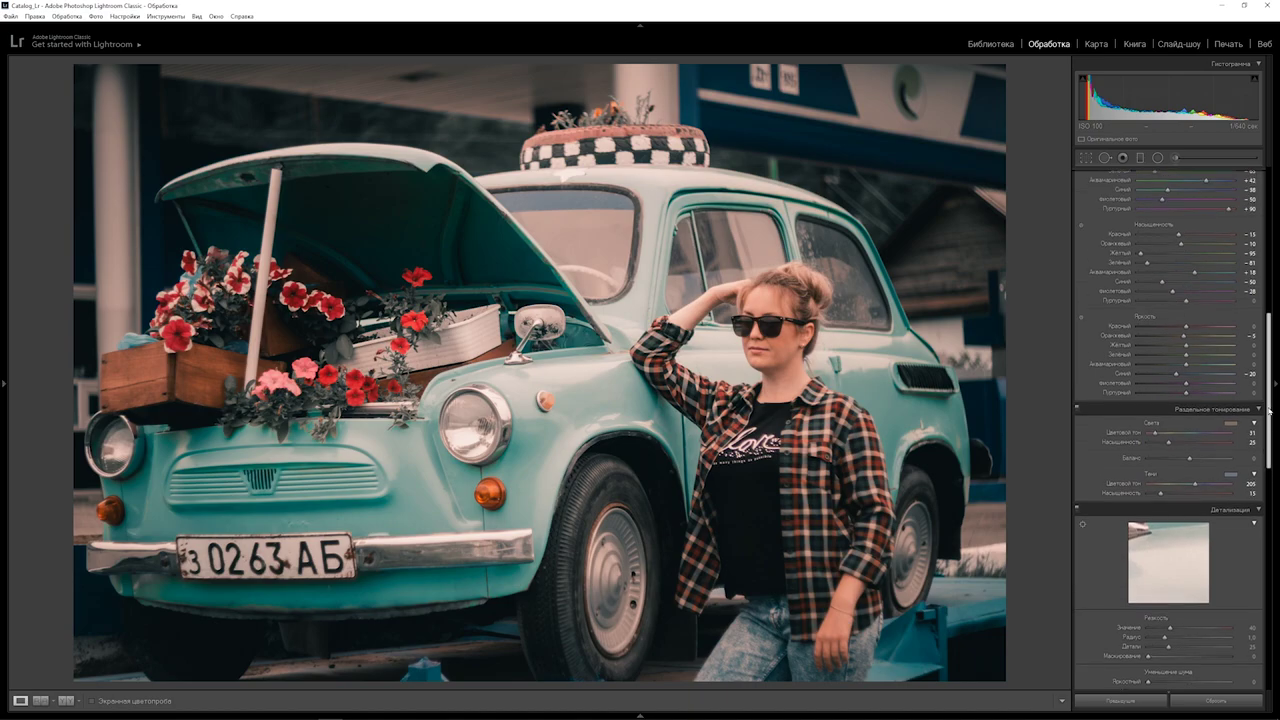
In Basic, set Blacks to +18, lower Shadows, and raise Saturation to -14.
{"action": "left_click_drag", "start_coordinate": [1270, 418], "coordinate": [1263, 256]}
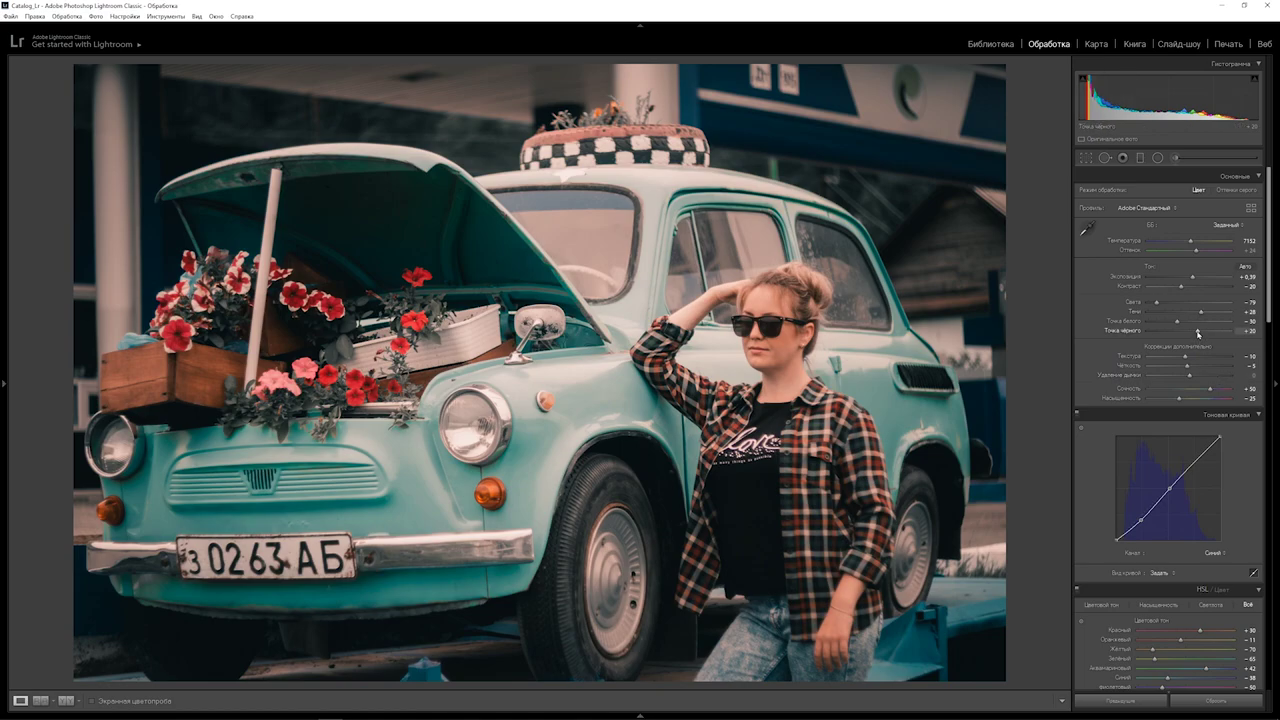
{"action": "left_click_drag", "start_coordinate": [1198, 331], "coordinate": [1197, 331]}
{"action": "left_click_drag", "start_coordinate": [1201, 312], "coordinate": [1212, 302]}
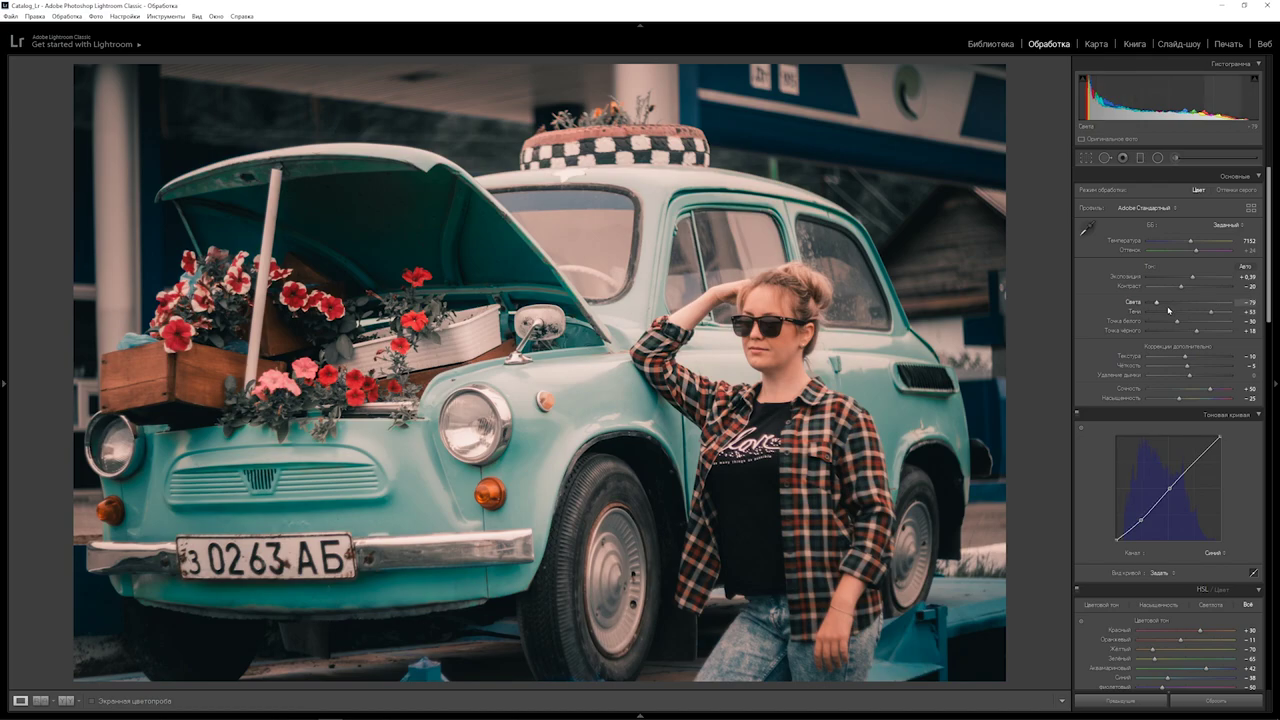
{"action": "left_click_drag", "start_coordinate": [1270, 317], "coordinate": [1270, 333]}
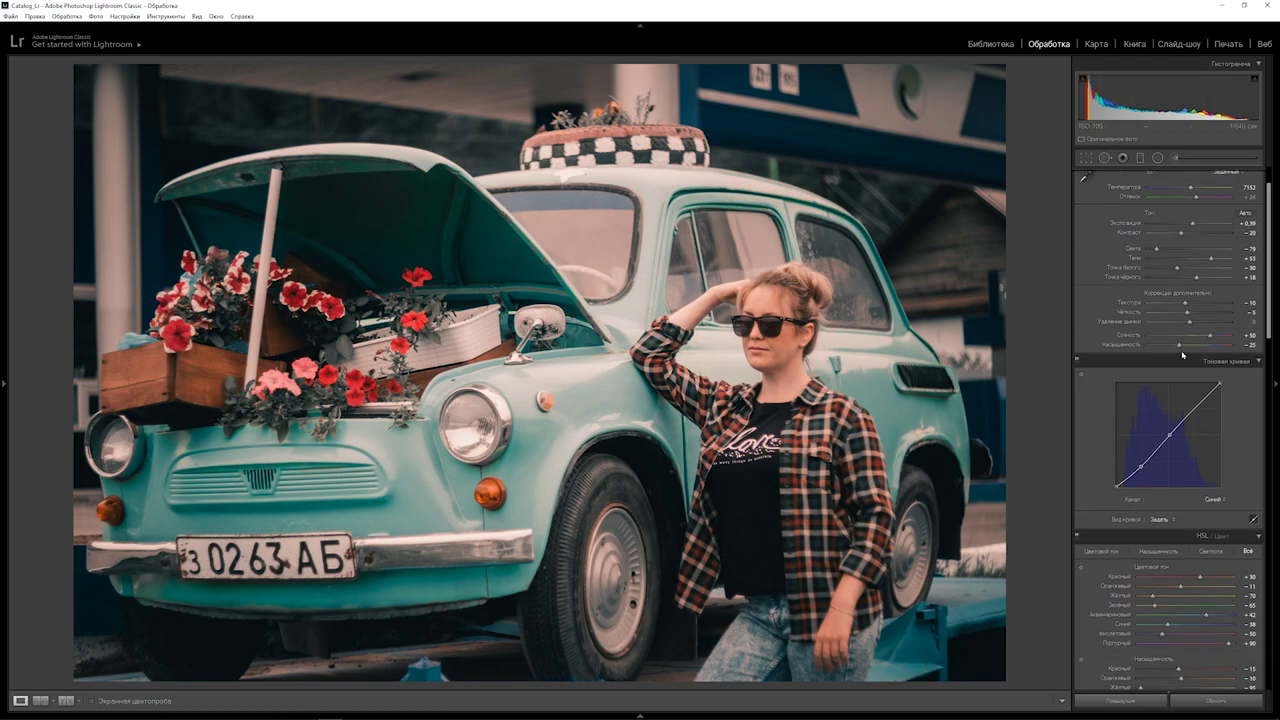
{"action": "left_click_drag", "start_coordinate": [1180, 348], "coordinate": [1185, 344]}
Switch the Tone Curve to RGB and shape its added points into a steeper S-curve.
{"action": "left_click", "coordinate": [1213, 498]}
{"action": "left_click", "coordinate": [1198, 513]}
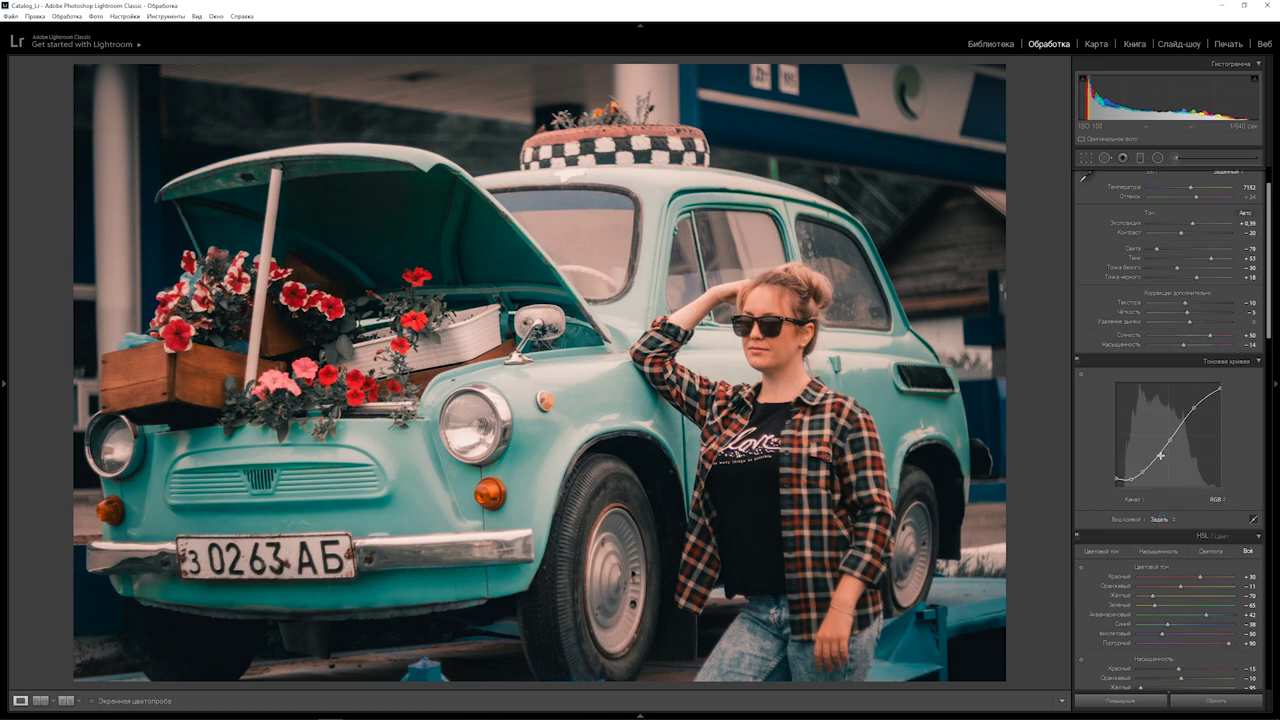
{"action": "key", "text": "alt"}
{"action": "left_click", "coordinate": [1158, 457]}
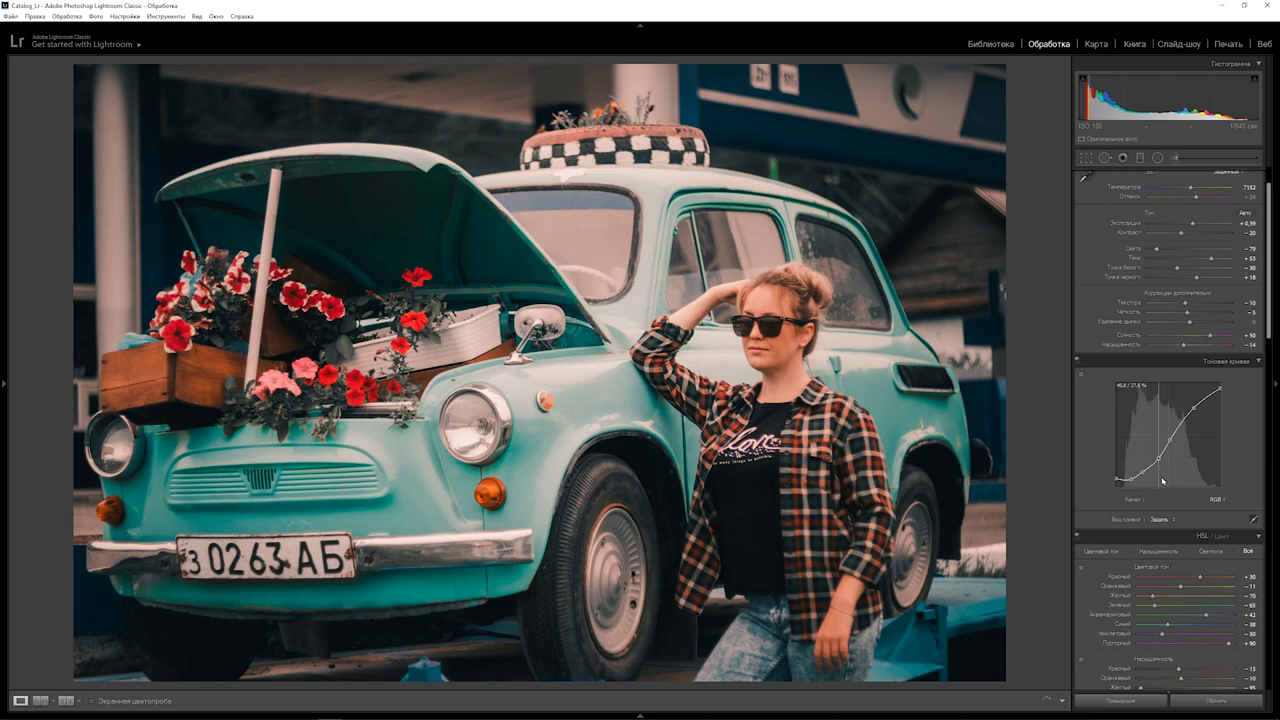
{"action": "left_click_drag", "start_coordinate": [1161, 478], "coordinate": [1162, 484]}
{"action": "left_click", "coordinate": [1143, 475]}
{"action": "left_click_drag", "start_coordinate": [1147, 481], "coordinate": [1149, 487]}
{"action": "left_click_drag", "start_coordinate": [1159, 457], "coordinate": [1159, 456]}
{"action": "left_click_drag", "start_coordinate": [1157, 455], "coordinate": [1171, 468]}
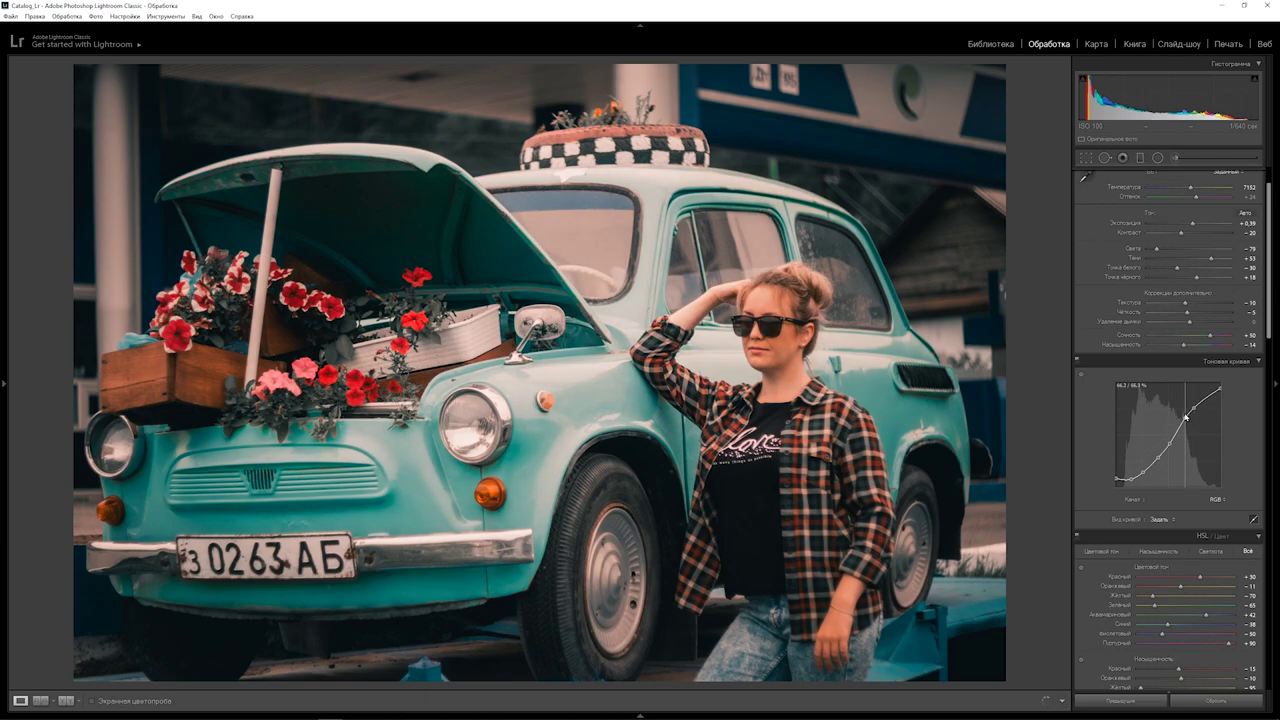
{"action": "left_click_drag", "start_coordinate": [1185, 418], "coordinate": [1193, 407]}
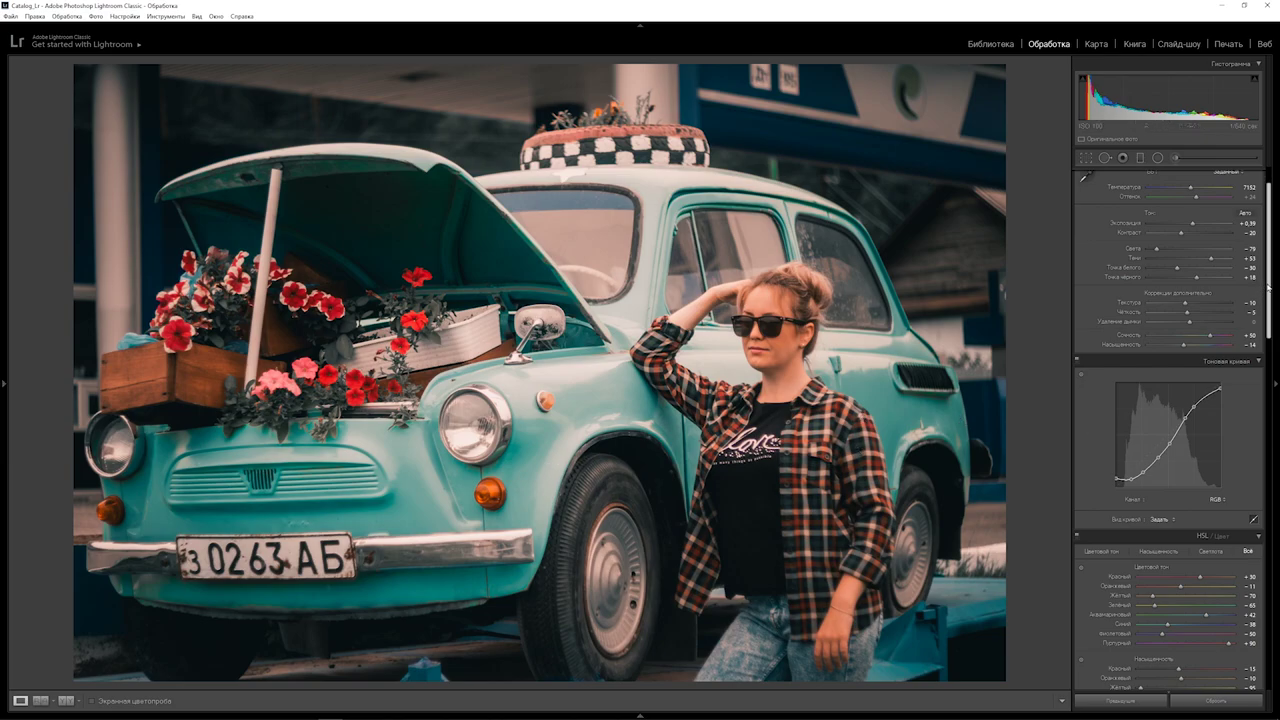
Warm the white balance to Temperature 7697 and Tint +35, then compare before and after.
{"action": "scroll", "coordinate": [1268, 287], "scroll_direction": "up", "scroll_amount": 2}
{"action": "mouse_move", "coordinate": [1189, 243]}
{"action": "left_mouse_down"}
{"action": "mouse_move", "coordinate": [1198, 227]}
{"action": "mouse_move", "coordinate": [1201, 251]}
{"action": "left_mouse_up"}
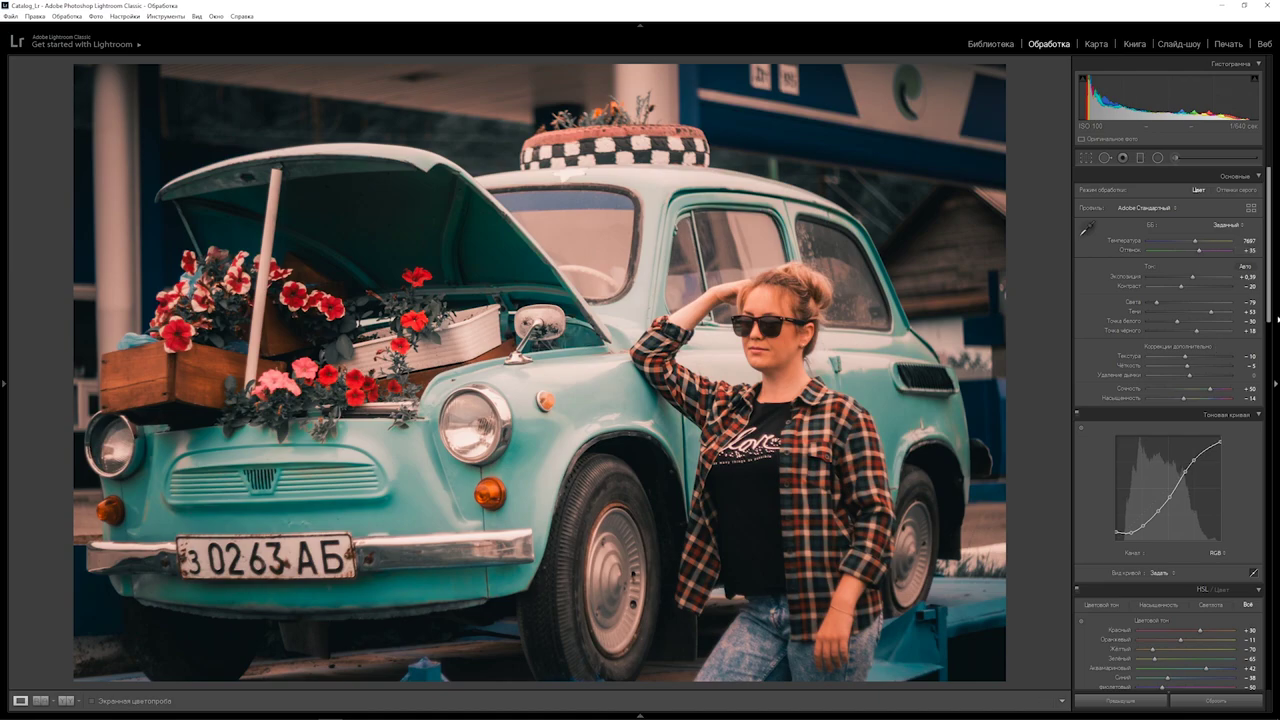
{"action": "left_click_drag", "start_coordinate": [1272, 302], "coordinate": [1173, 406]}
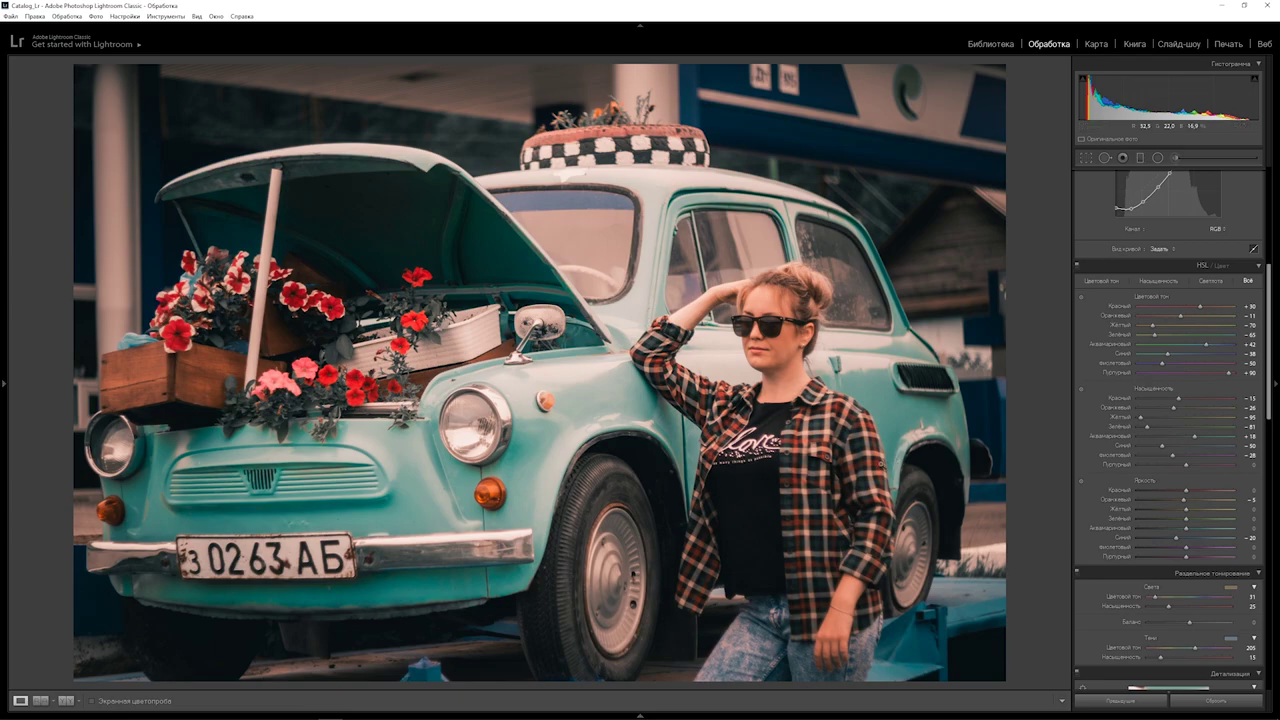
{"action": "key", "text": "backslash"}
{"action": "key", "text": "backslash"}
{"action": "key", "text": "backslash"}
{"action": "key", "text": "backslash"}
{"action": "key", "text": "backslash"}
{"action": "key", "text": "backslash"}
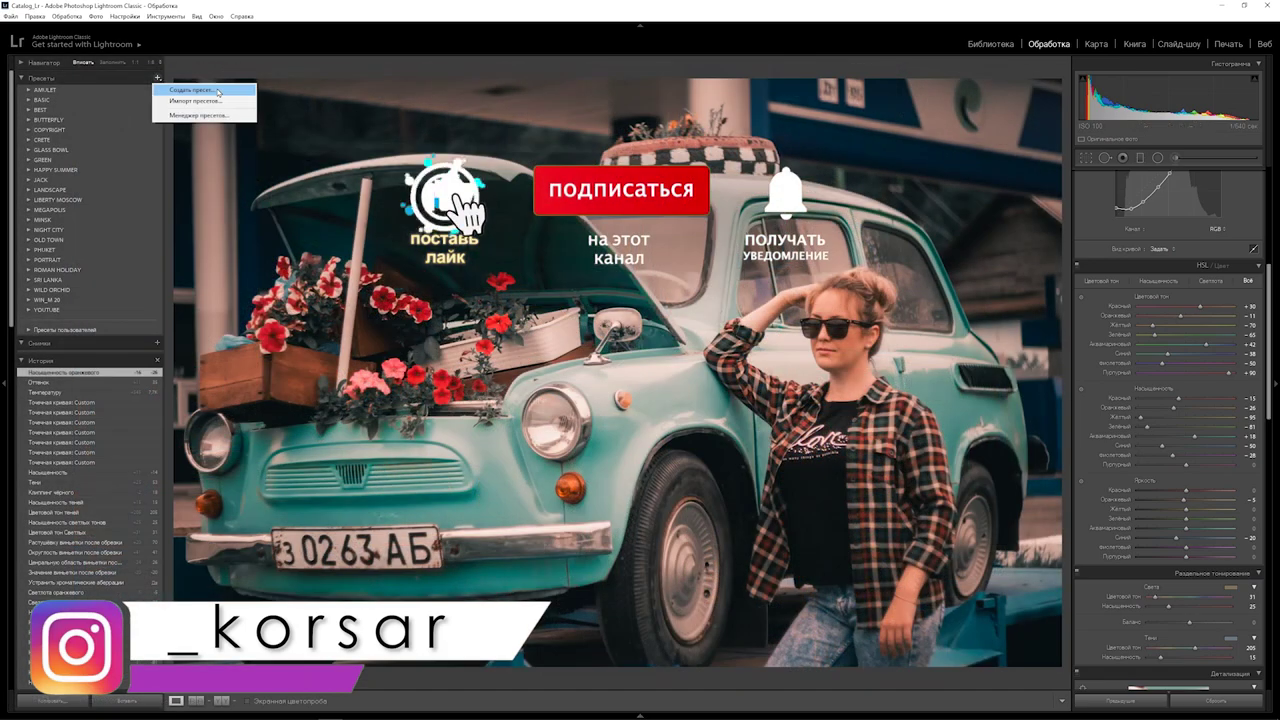
Create a new user preset named Butterfly_001 from the current edits.
{"action": "left_click", "coordinate": [217, 91]}
{"action": "type", "text": "Butterfly_001"}
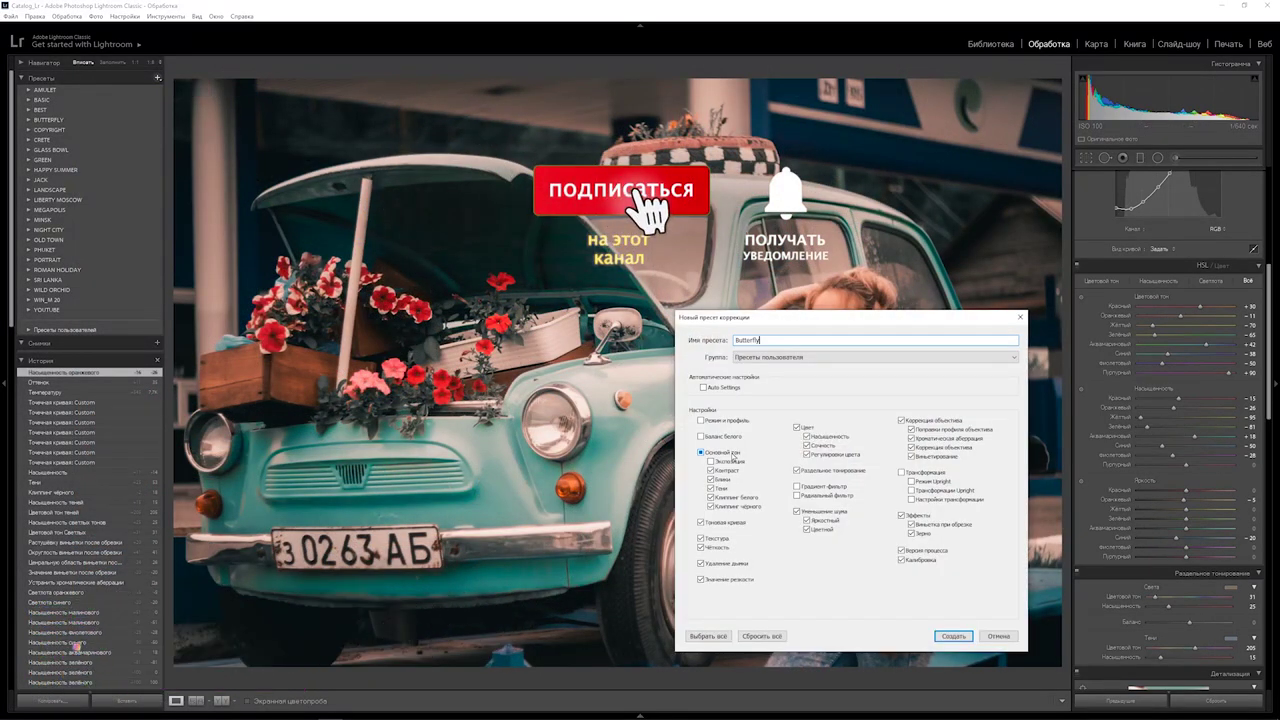
{"action": "left_click", "coordinate": [955, 636]}
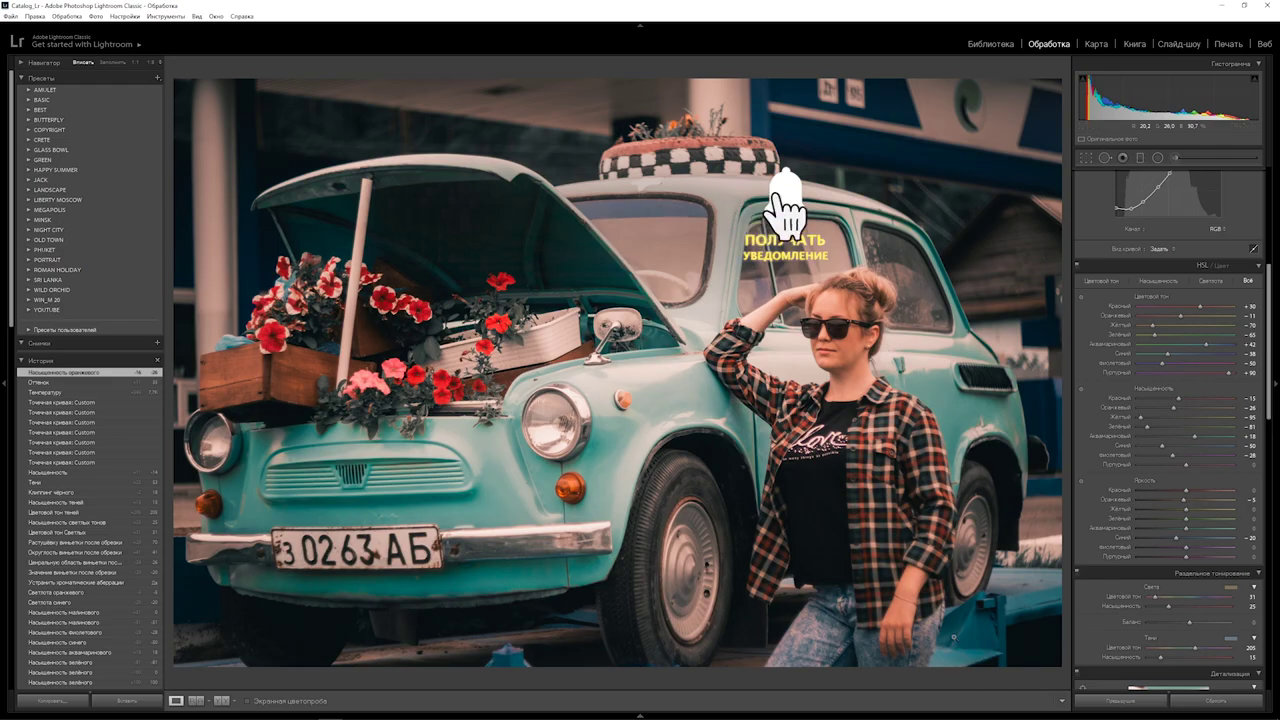